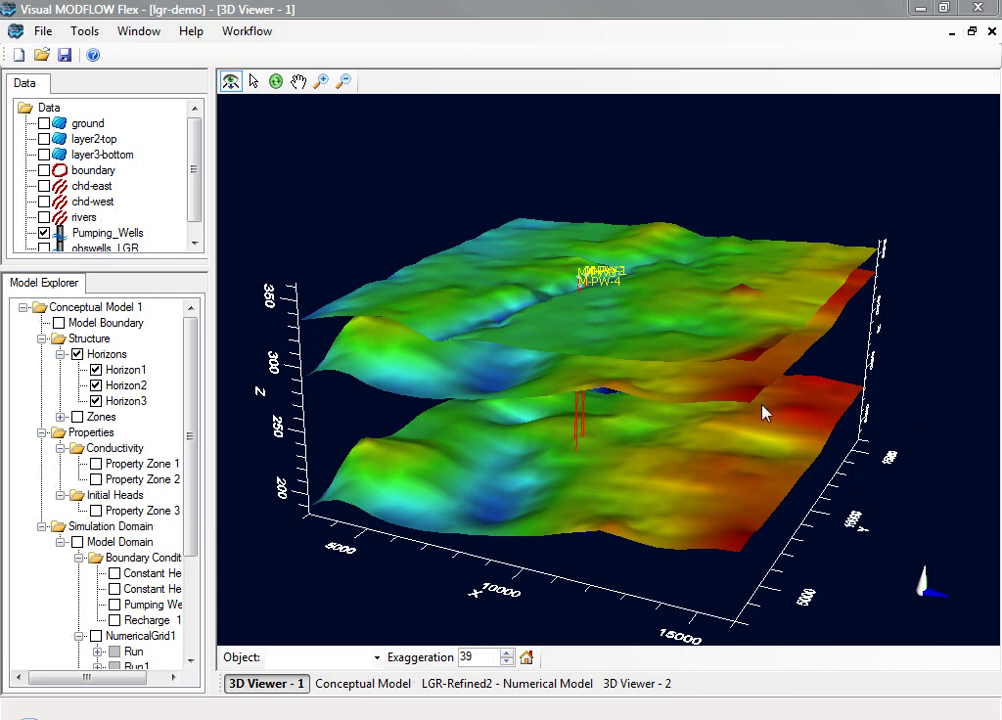
Step: Replace the horizon surfaces with the purple zone volumes and pumping wells, viewed side-on
drag(743, 420, 248, 434)
click(77, 354)
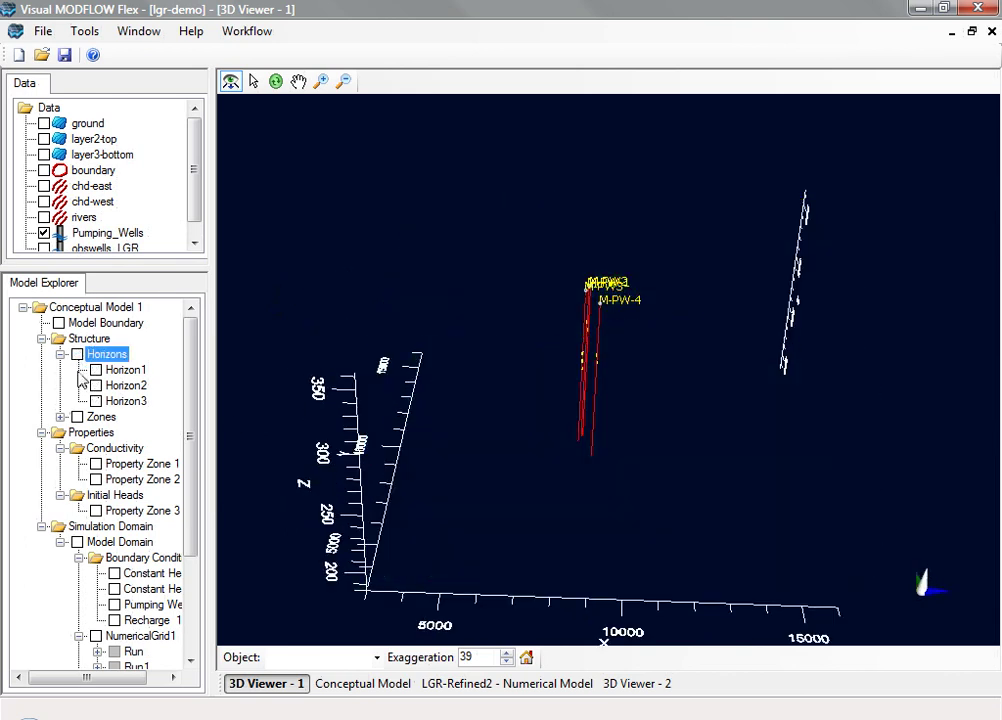
click(77, 417)
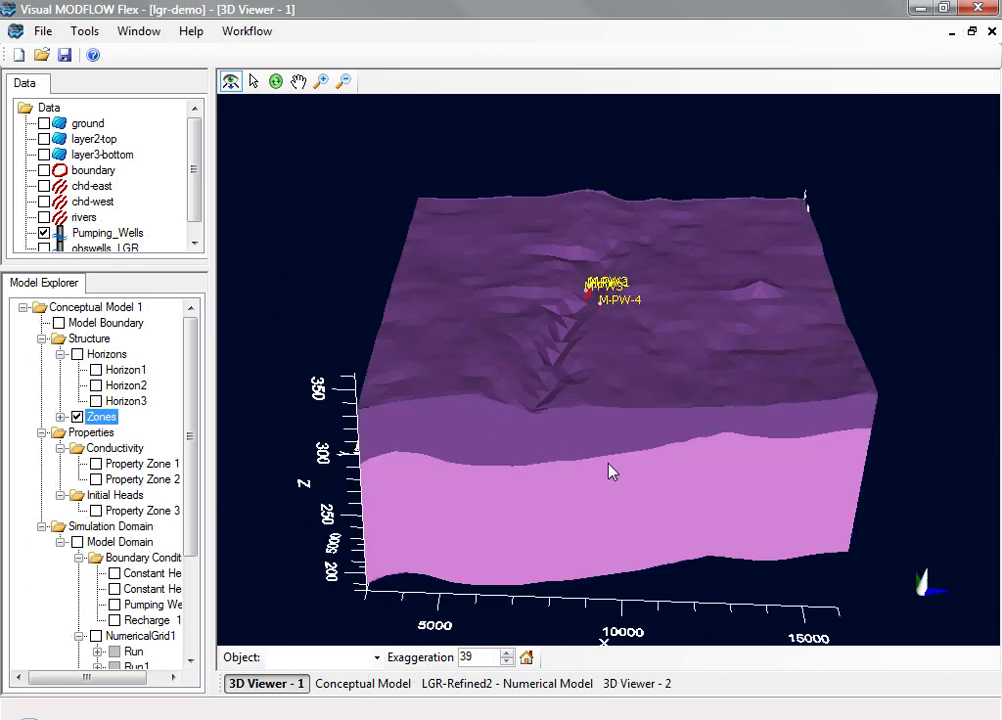
drag(608, 467, 570, 461)
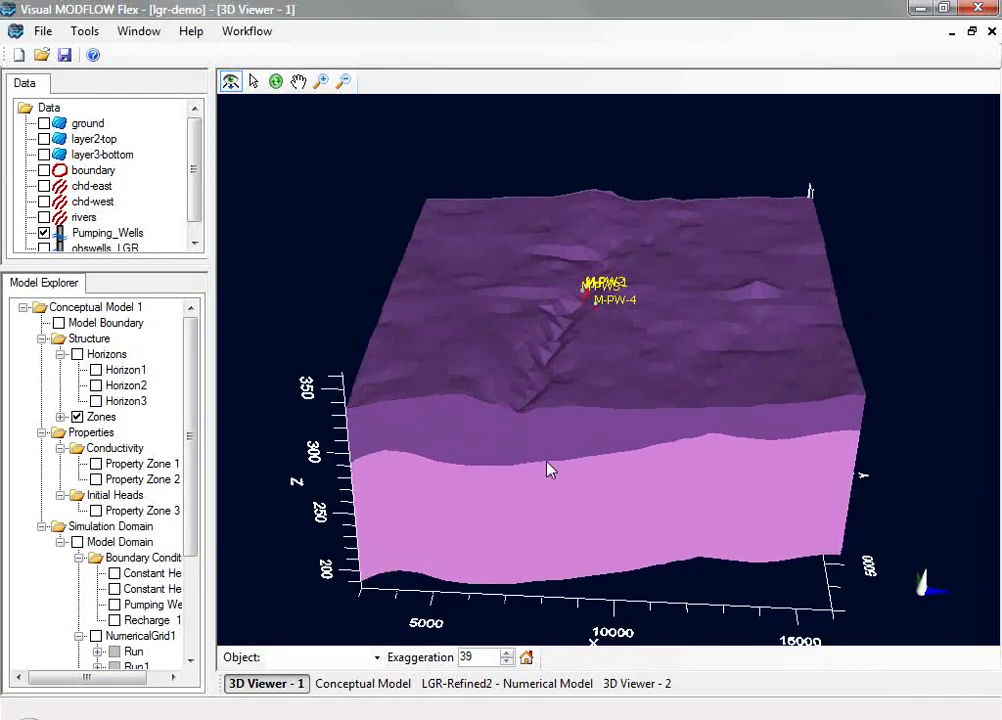
scroll(175, 565, down, 3)
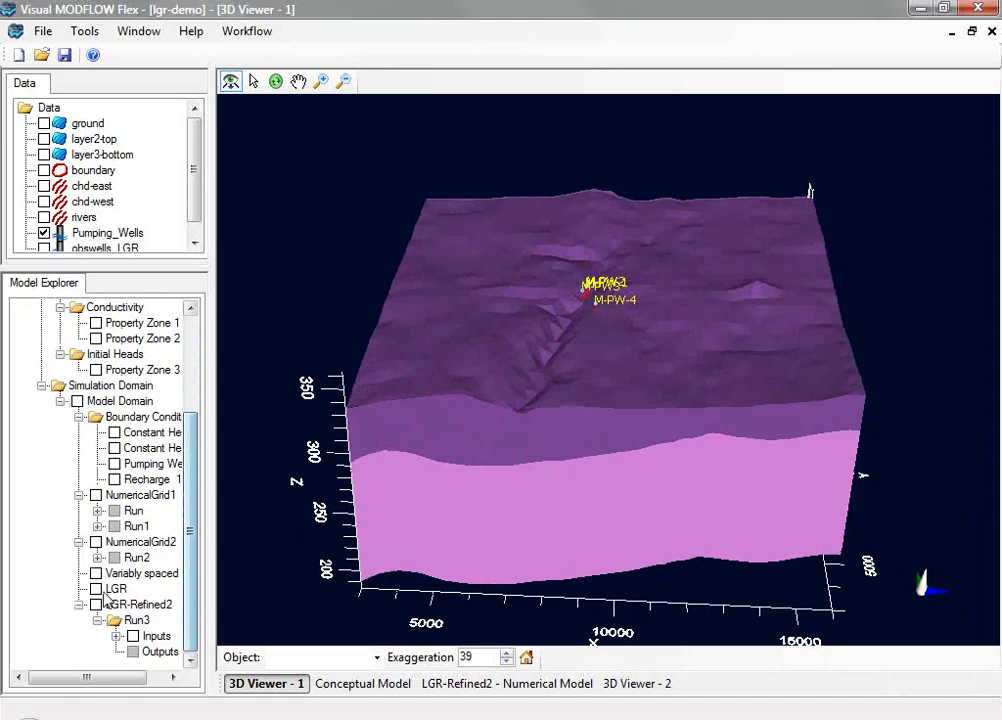
Step: Show the variably spaced grid as a flat top-down plan, zoomed in on the refined wells
click(96, 573)
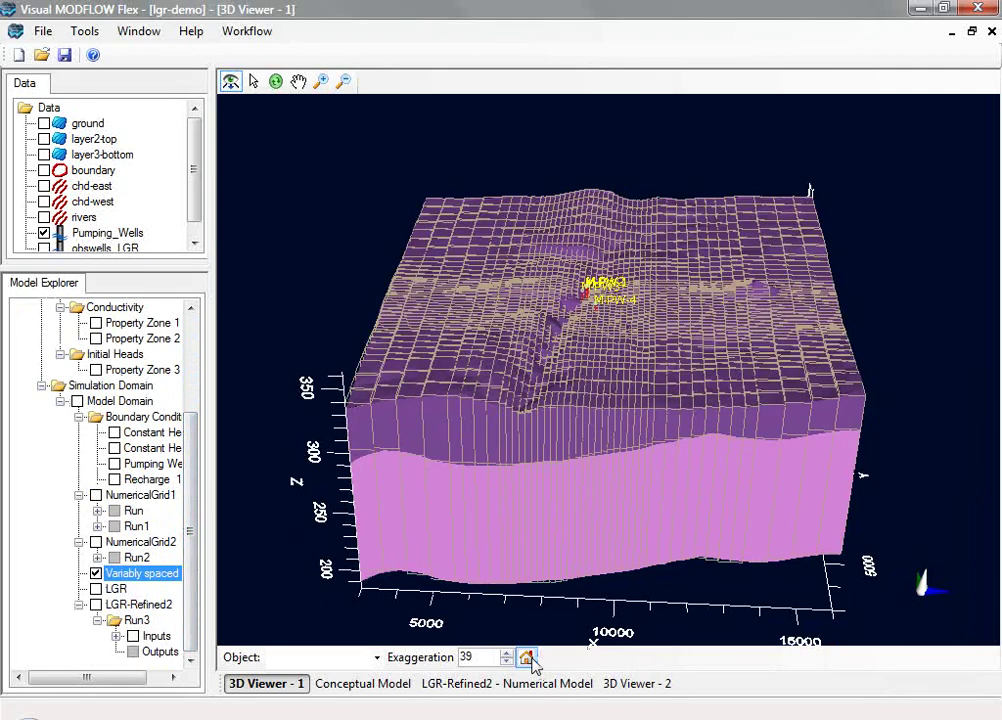
click(527, 658)
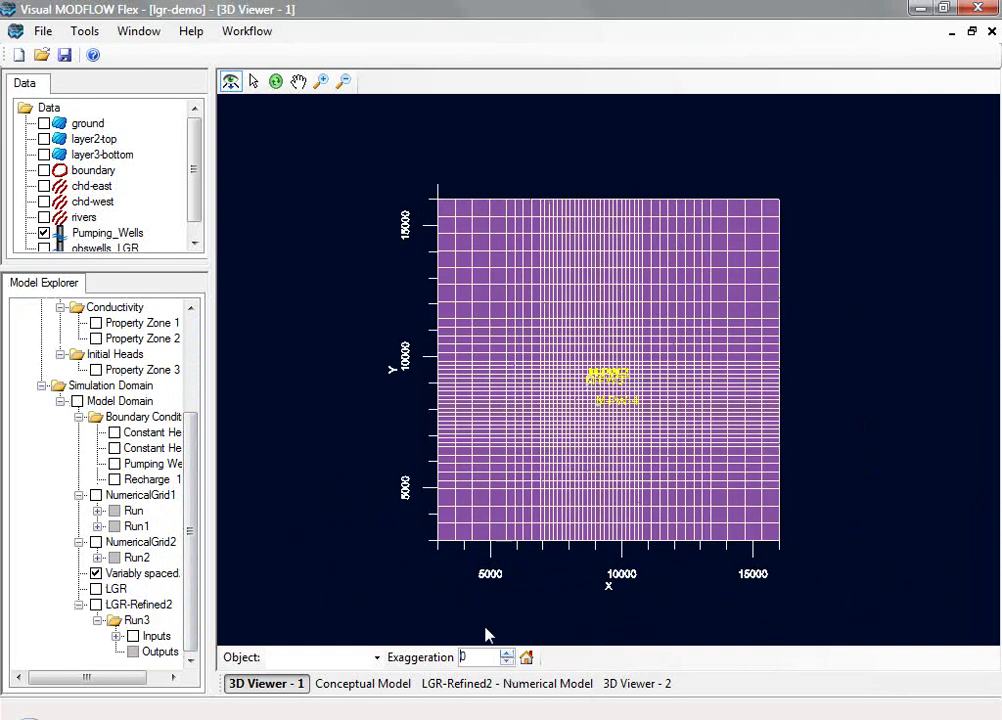
scroll(441, 564, up, 3)
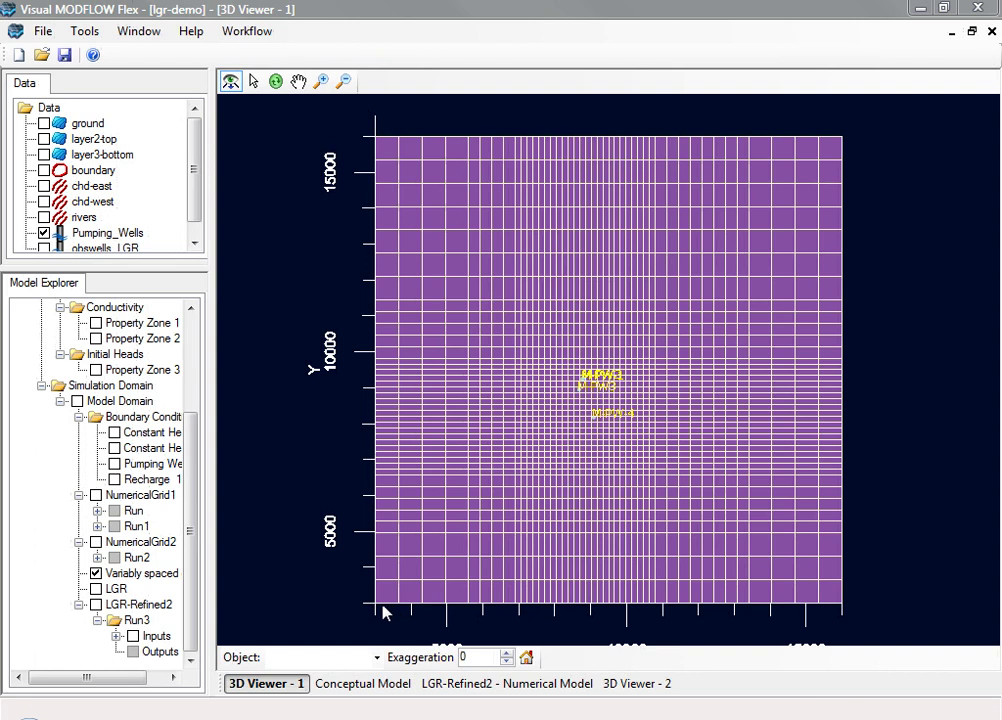
Step: Swap the variably spaced grid for the LGR-Refined2 grid and rotate it into perspective
click(96, 573)
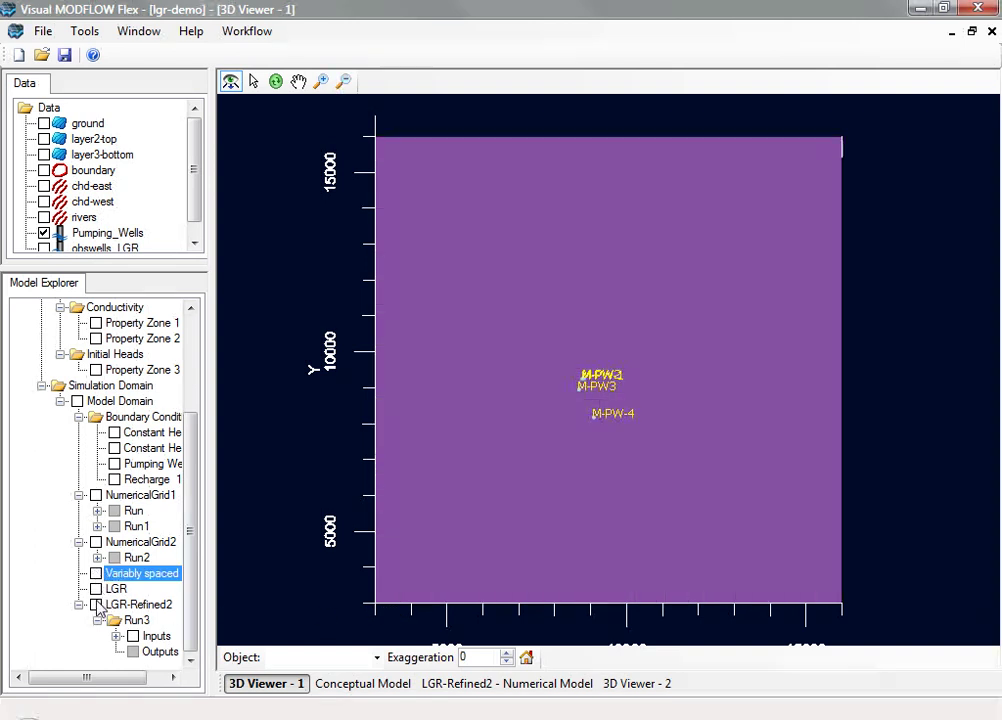
click(95, 604)
scroll(432, 507, up, 2)
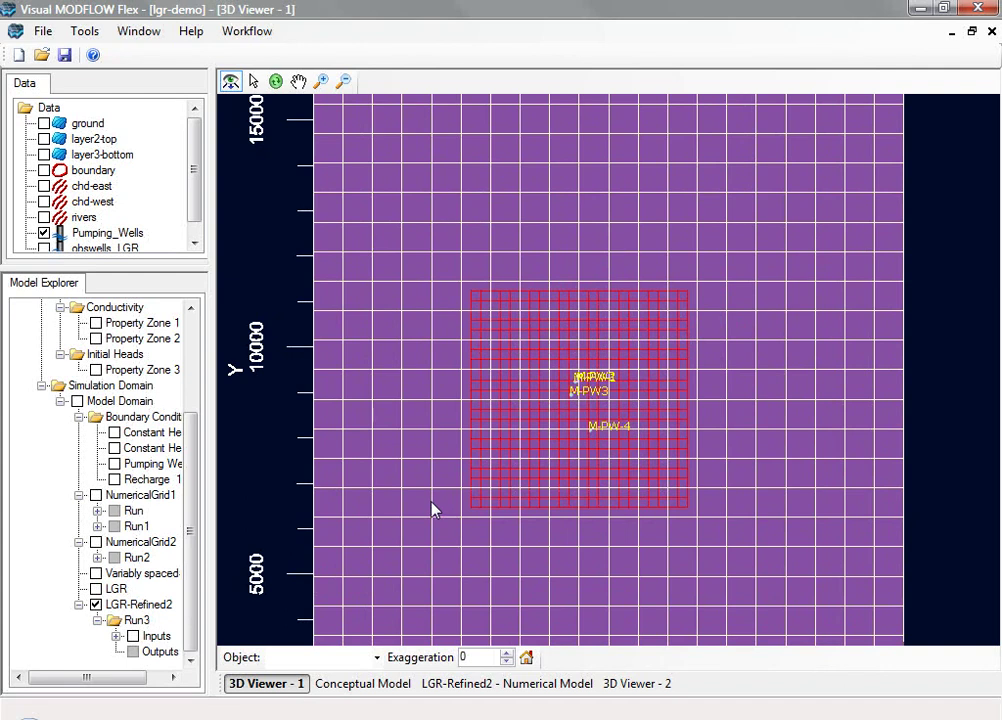
drag(459, 543, 470, 403)
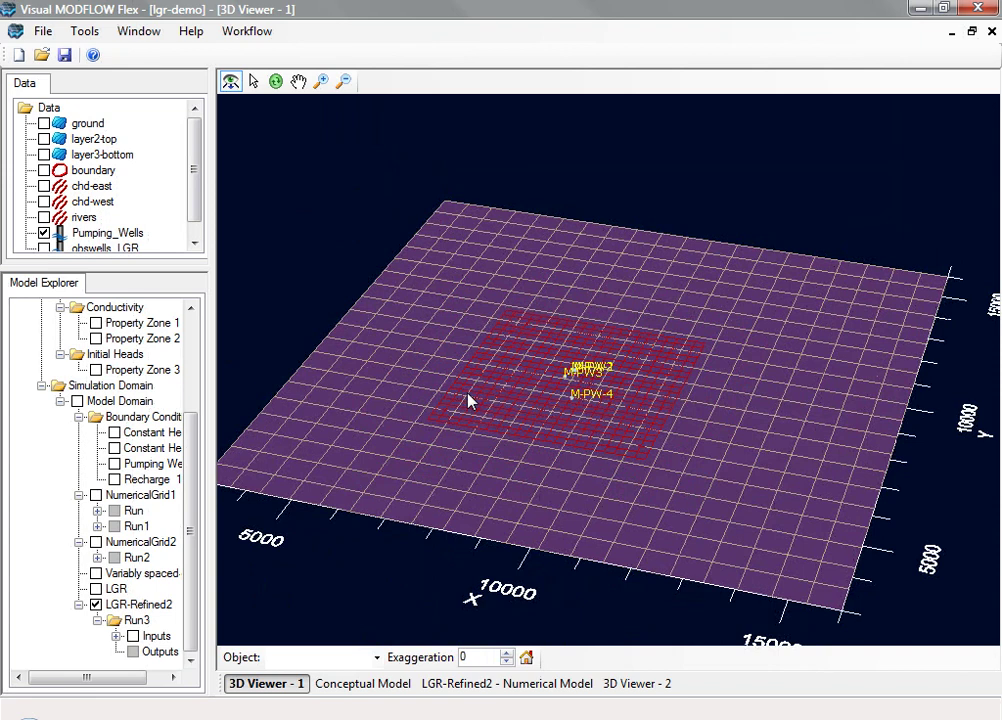
drag(494, 492, 511, 468)
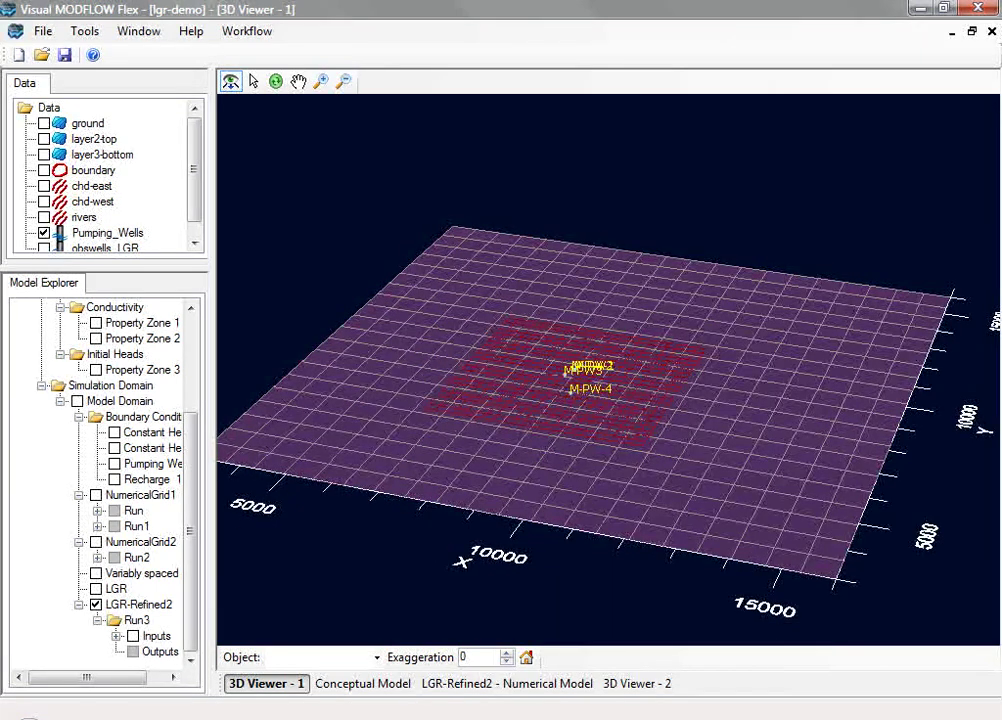
Step: Raise the vertical exaggeration from 6 to 12, then to 27
double_click(474, 657)
text(6)
key(BackSpace)
text(12)
key(BackSpace)
key(BackSpace)
text(27)
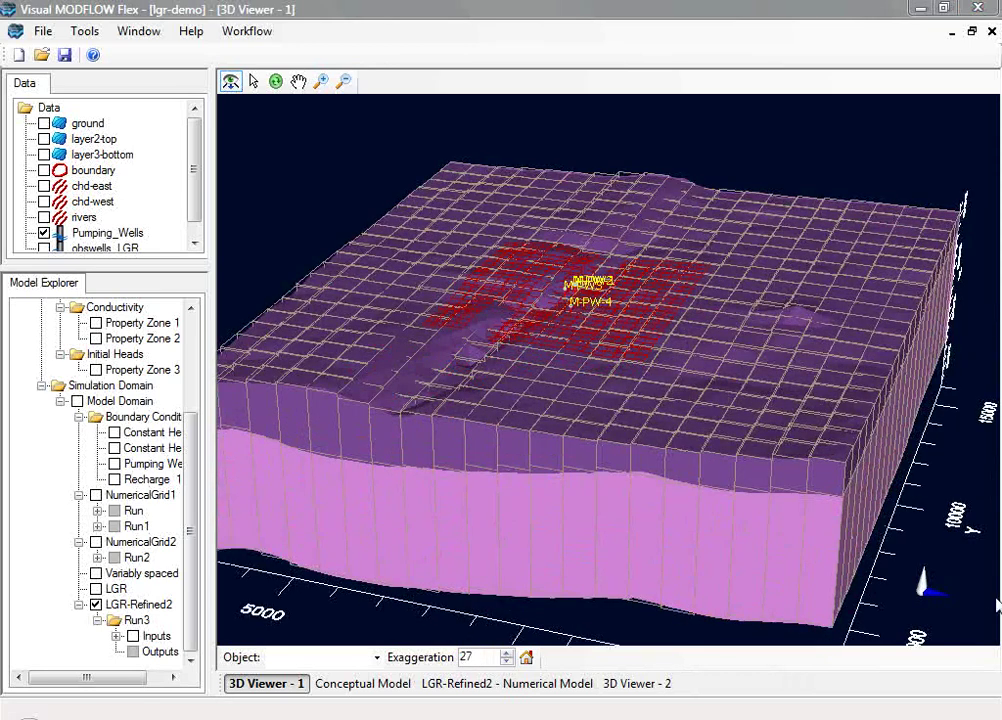
Step: Display the conceptual model's finite difference grid and step the cross-section to column 13
click(398, 690)
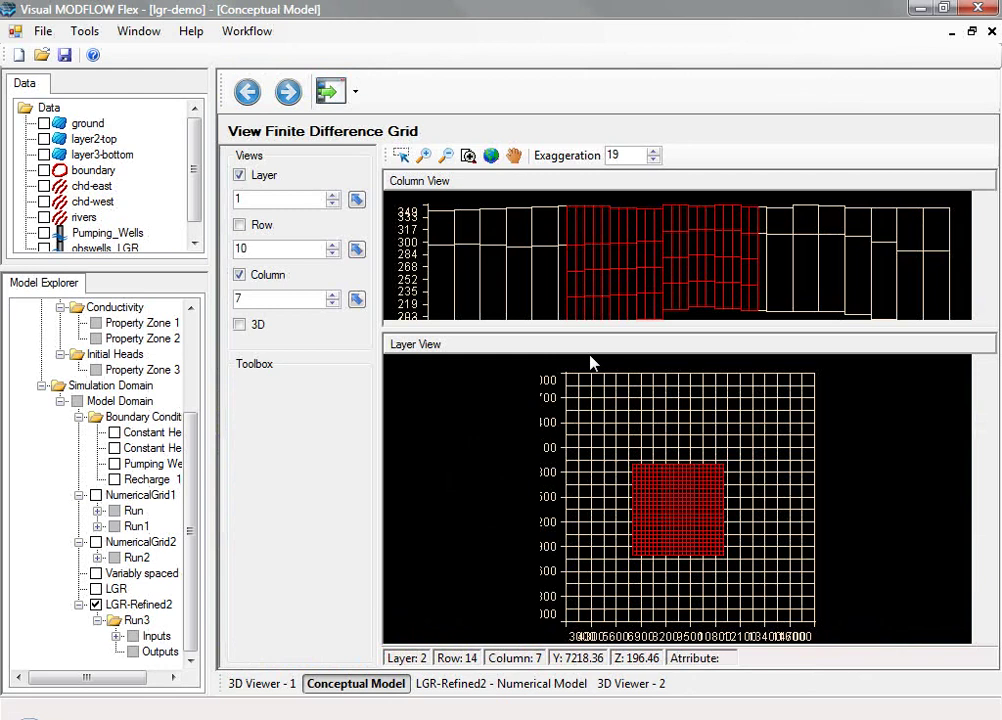
scroll(570, 257, down, 2)
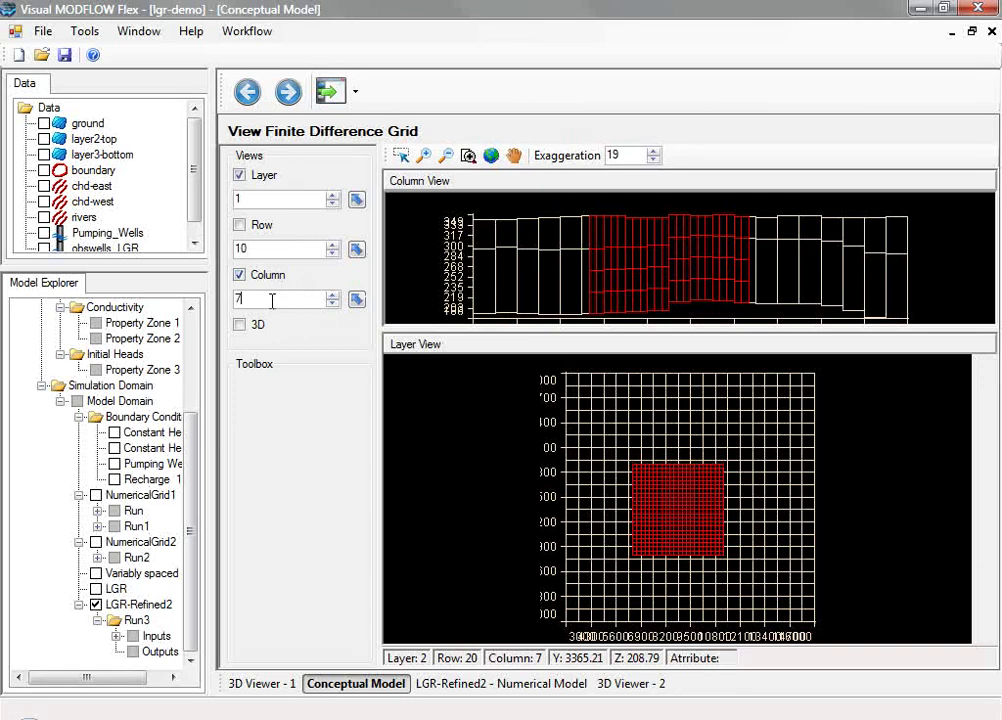
scroll(271, 300, down, 2)
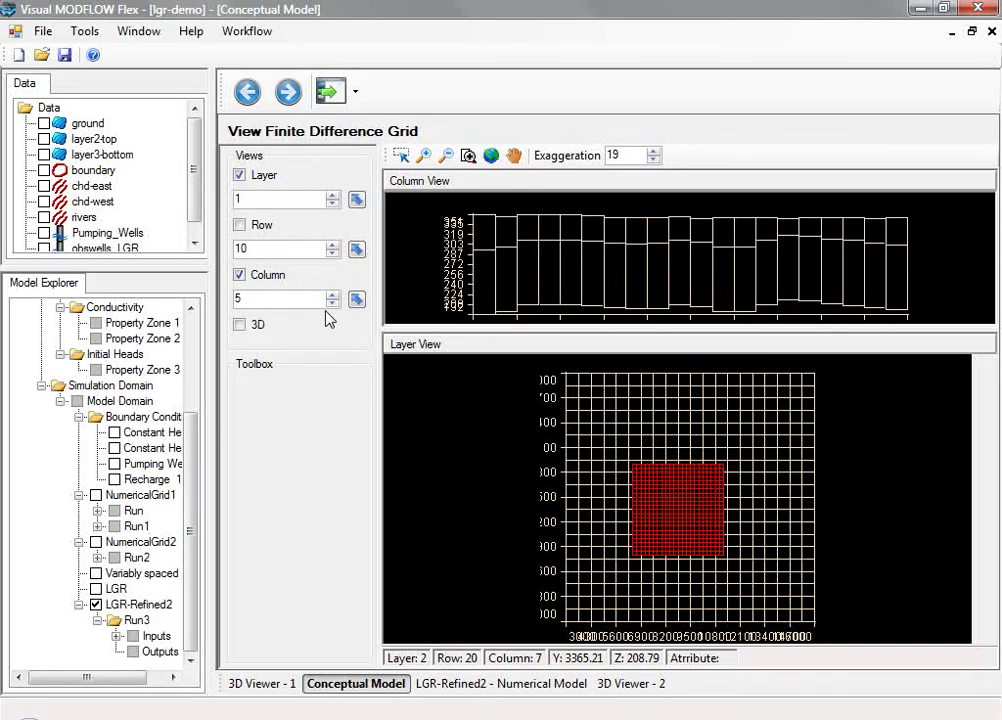
scroll(330, 318, up, 1)
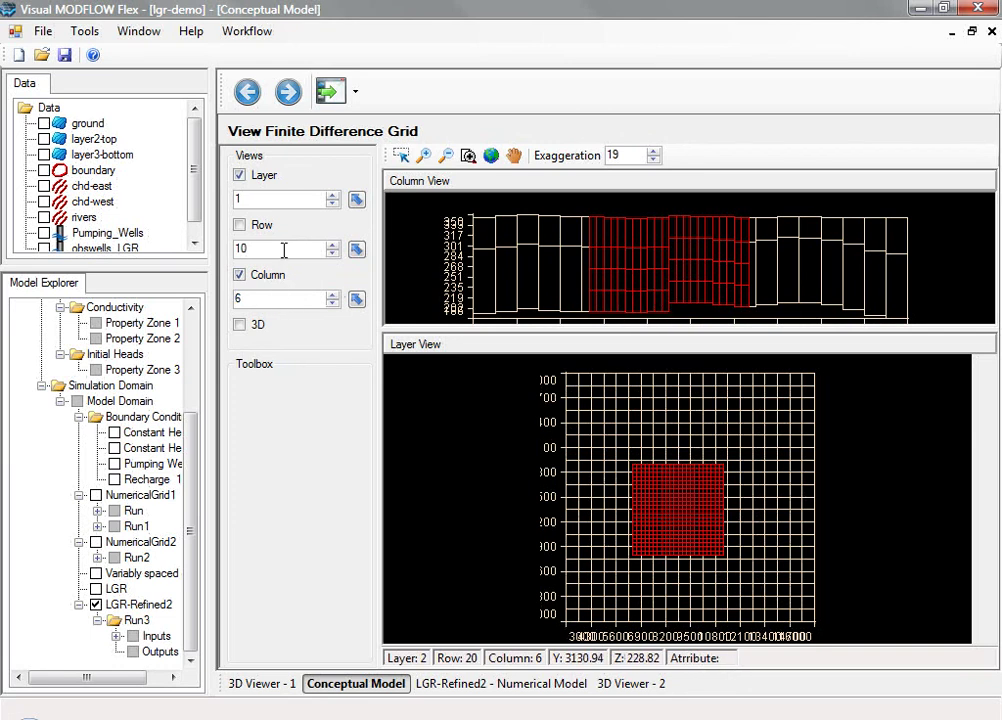
click(278, 297)
scroll(278, 297, up, 6)
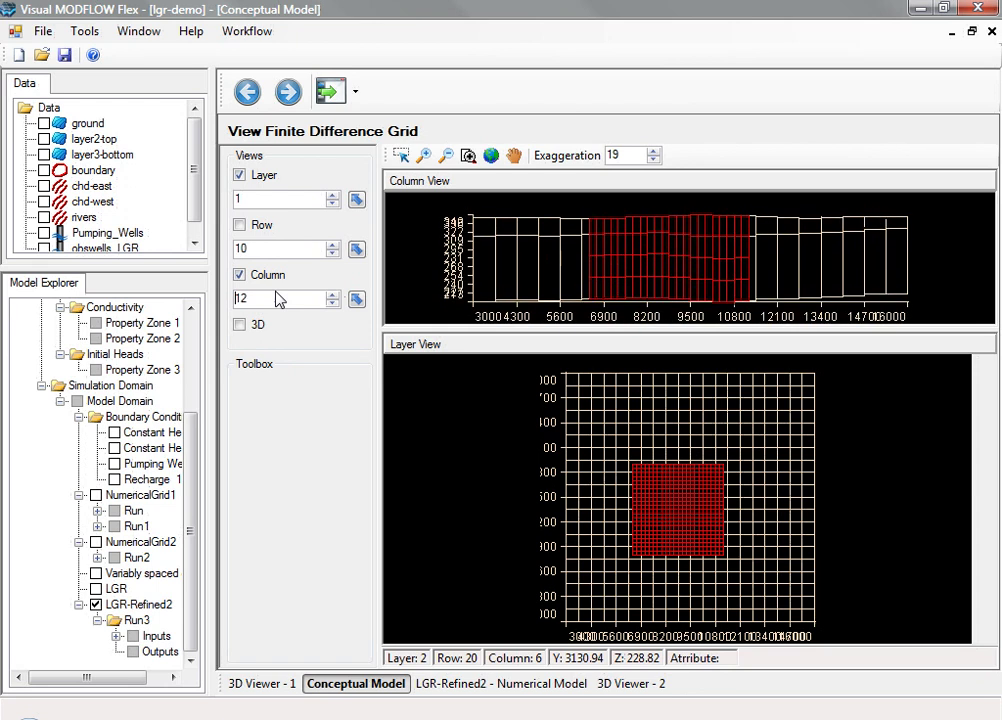
scroll(278, 297, up, 1)
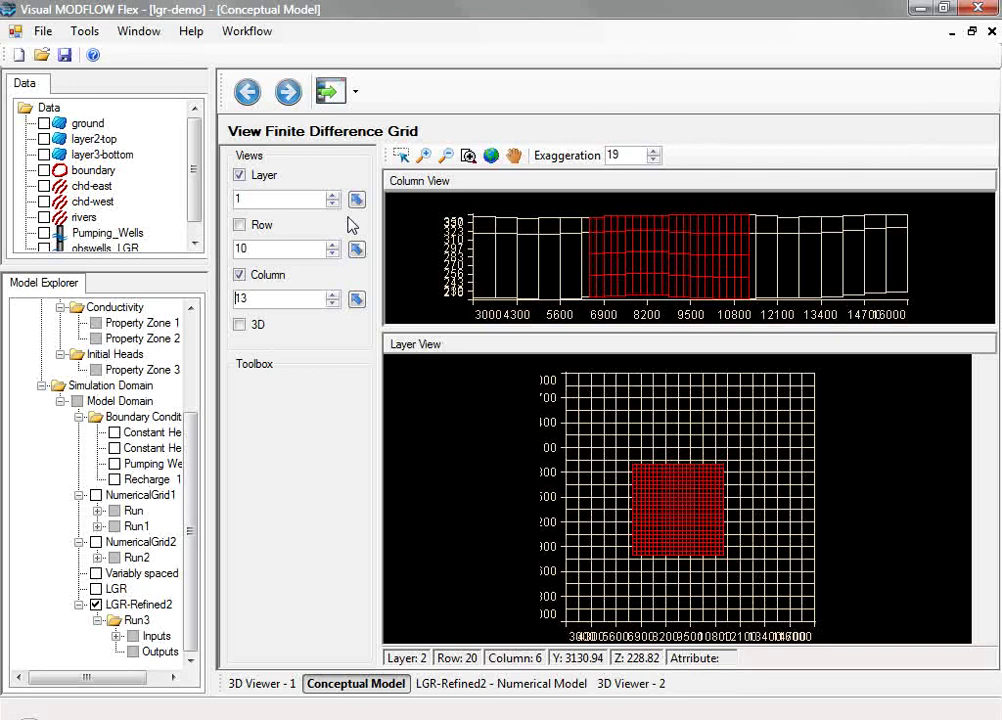
Step: Open the LGR-Refined2 numerical model without the workflow panel and view 3D Viewer - 2's results
click(519, 690)
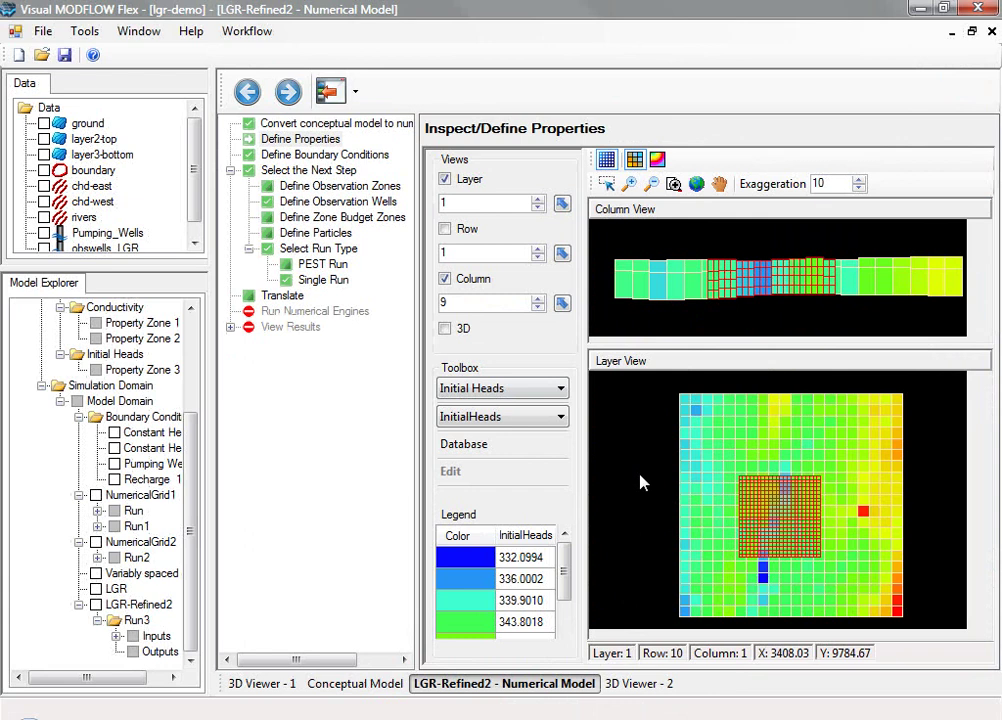
click(330, 91)
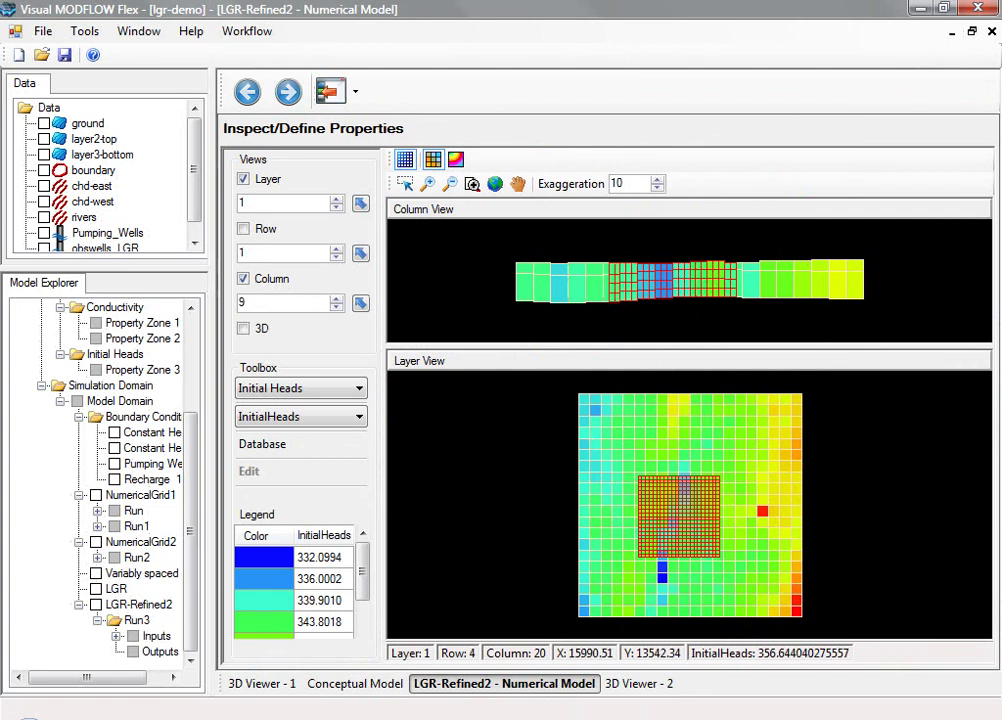
key(ctrl+Tab)
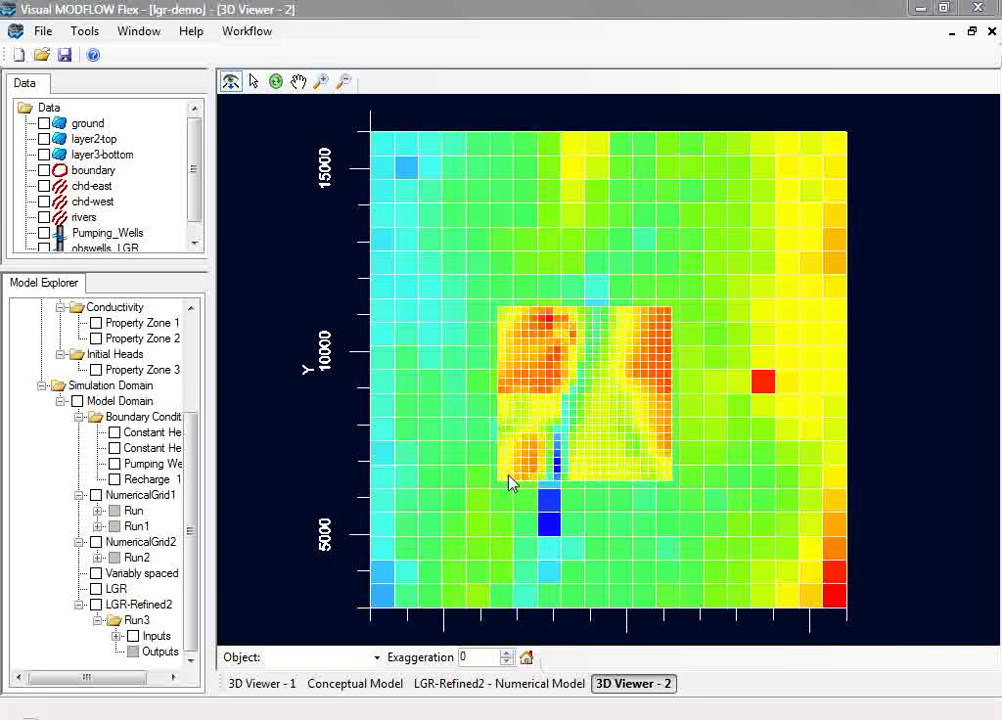
Step: Zoom over the coloured grid in 3D Viewer - 2, then return to the LGR-Refined2 numerical model
scroll(445, 395, up, 3)
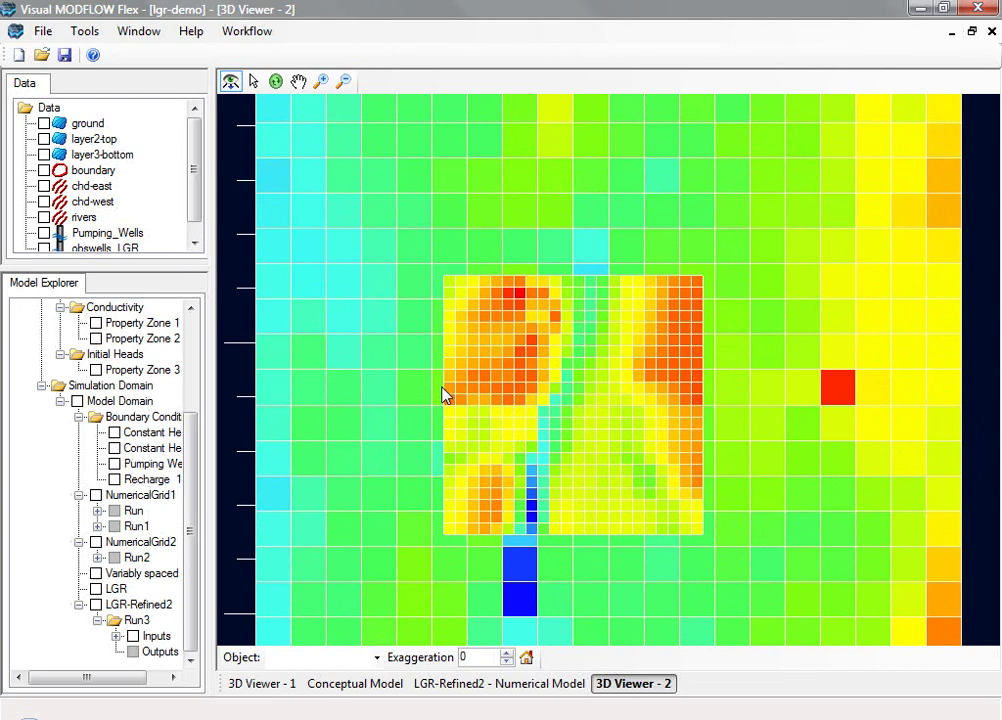
scroll(532, 387, down, 4)
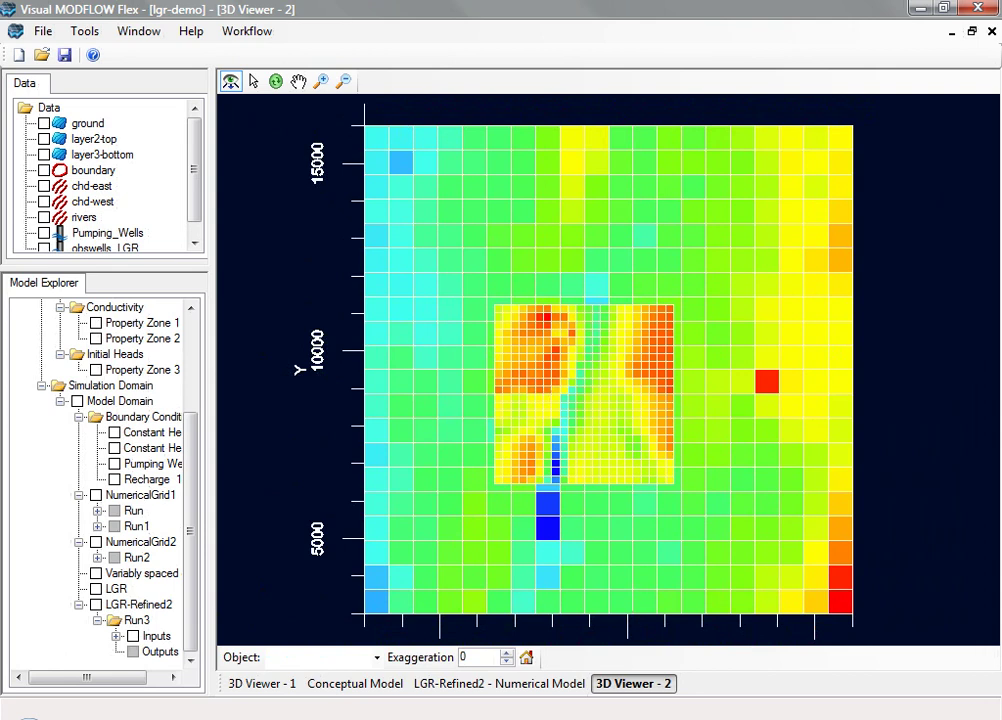
click(500, 683)
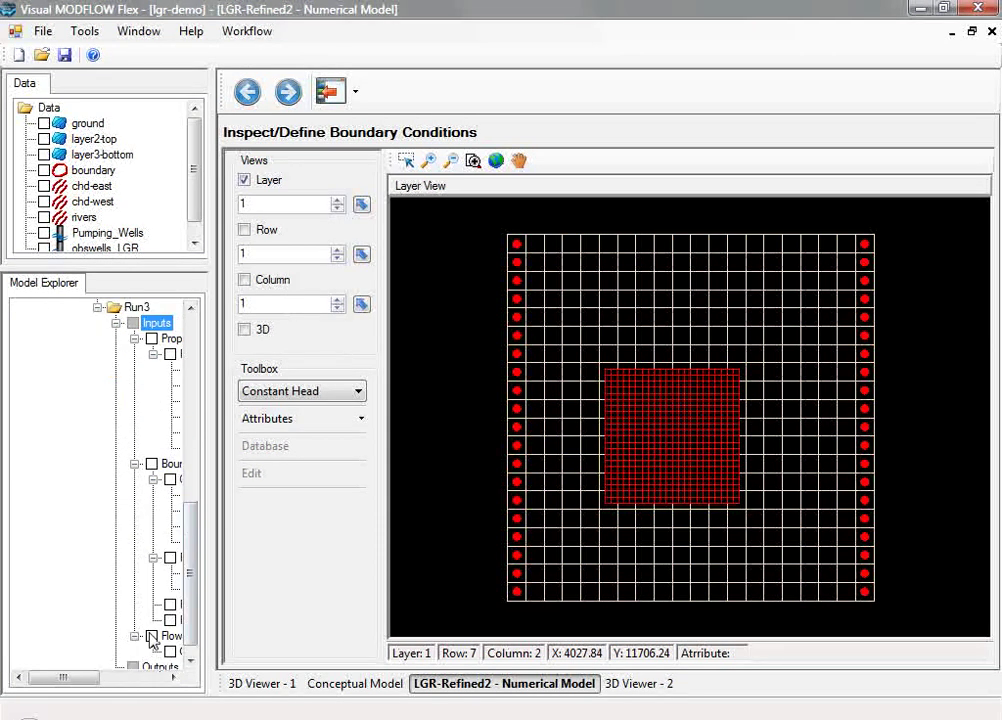
Step: Display the child-grid pumping well on the boundary conditions layer view
drag(83, 679, 142, 685)
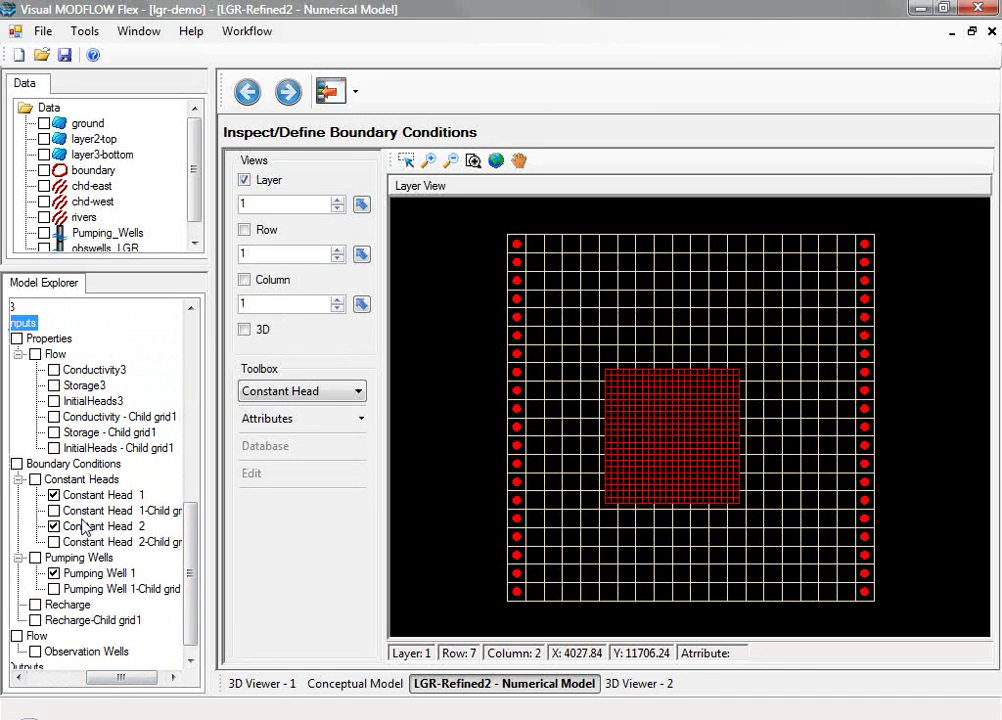
click(54, 589)
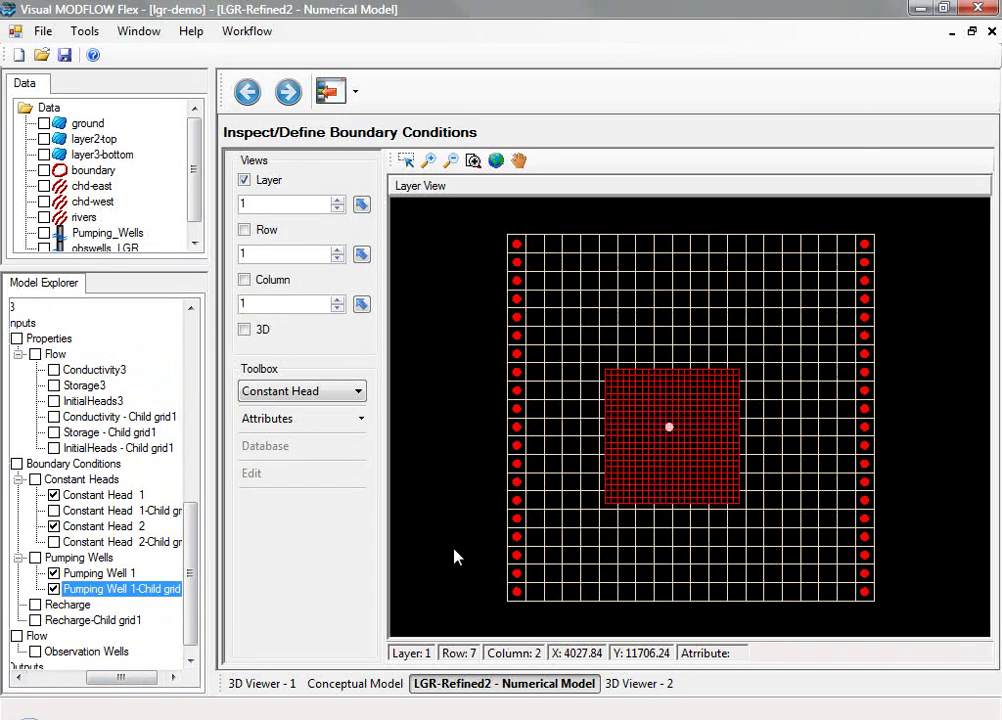
click(604, 487)
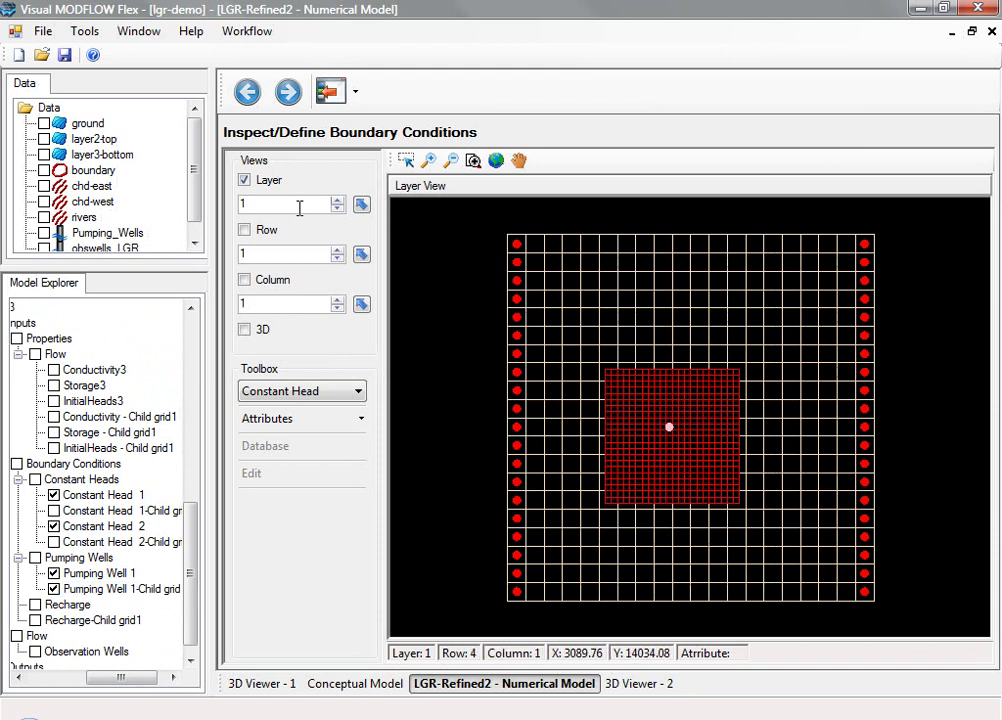
scroll(652, 510, up, 1)
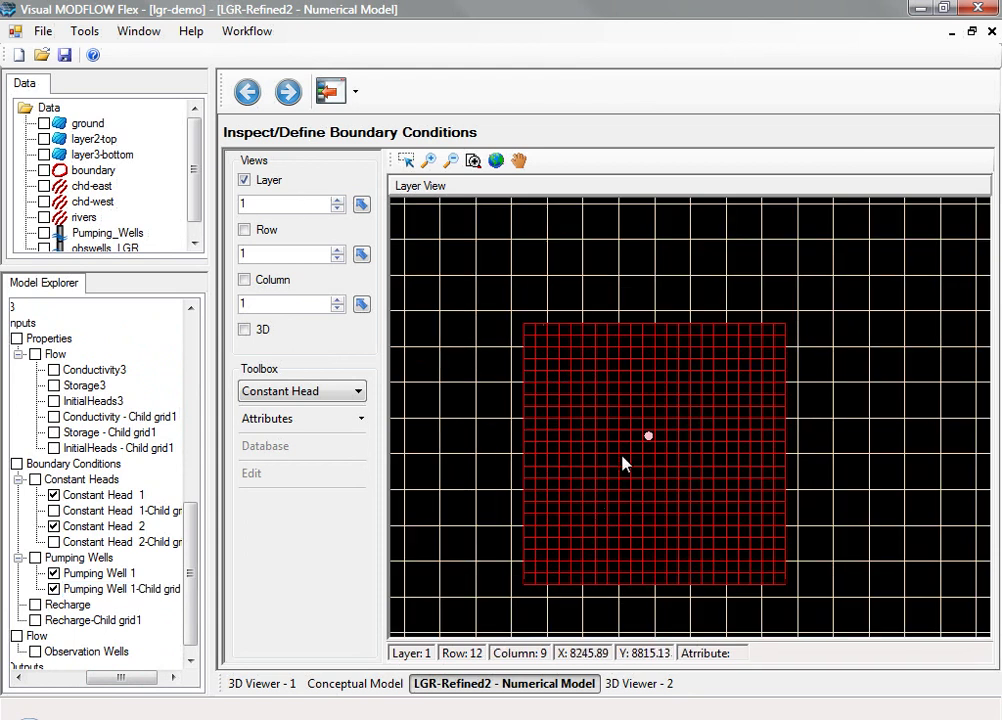
Step: Check layer 2, return to layer 1, and bring back the workflow steps list
double_click(276, 202)
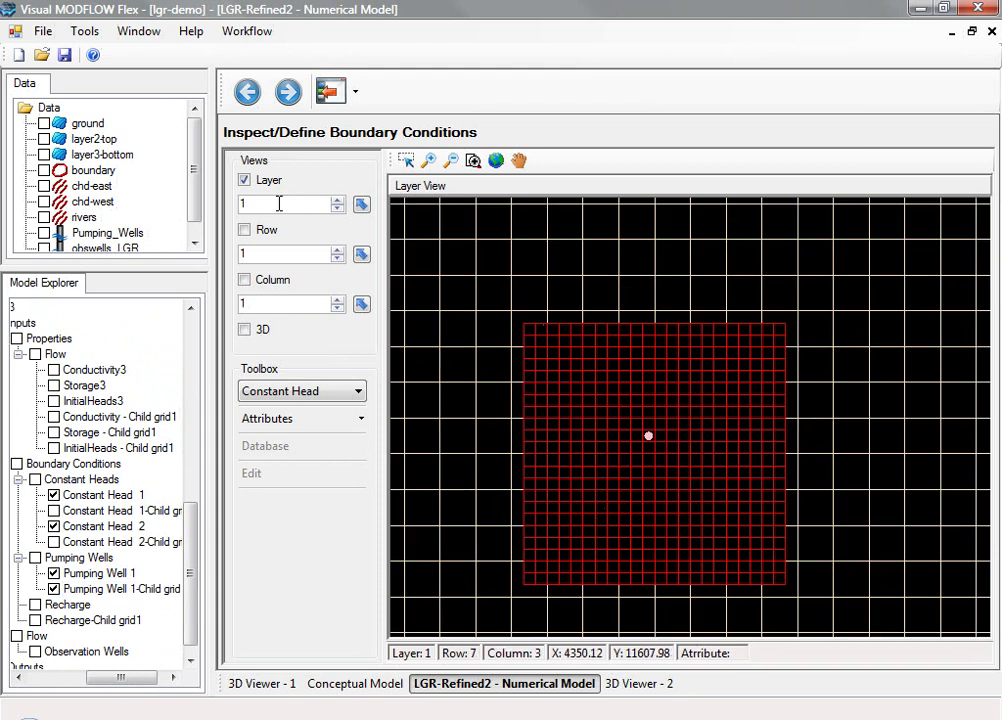
text(2)
key(Down)
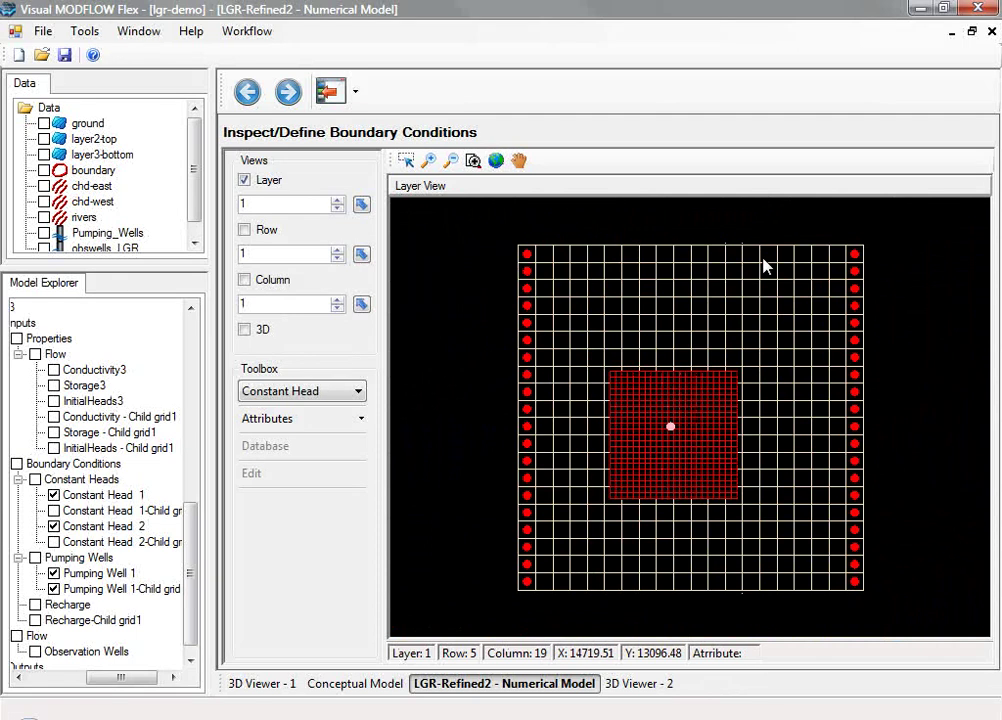
click(331, 91)
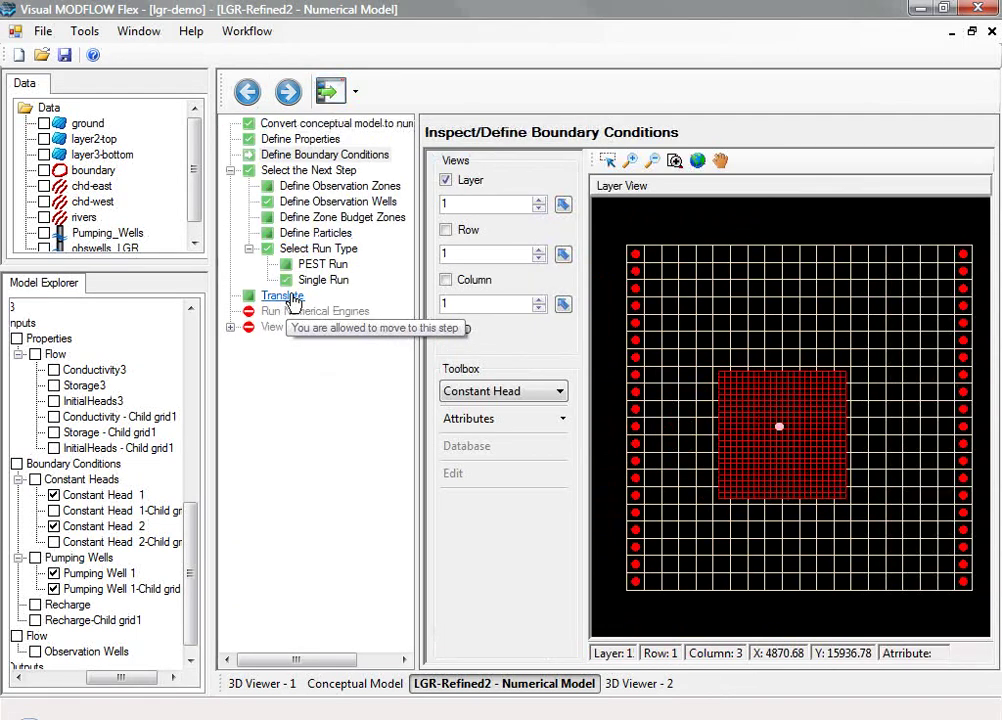
Step: Review the MODFLOW-LGR Solvers and LGR Settings, then translate the model
click(290, 298)
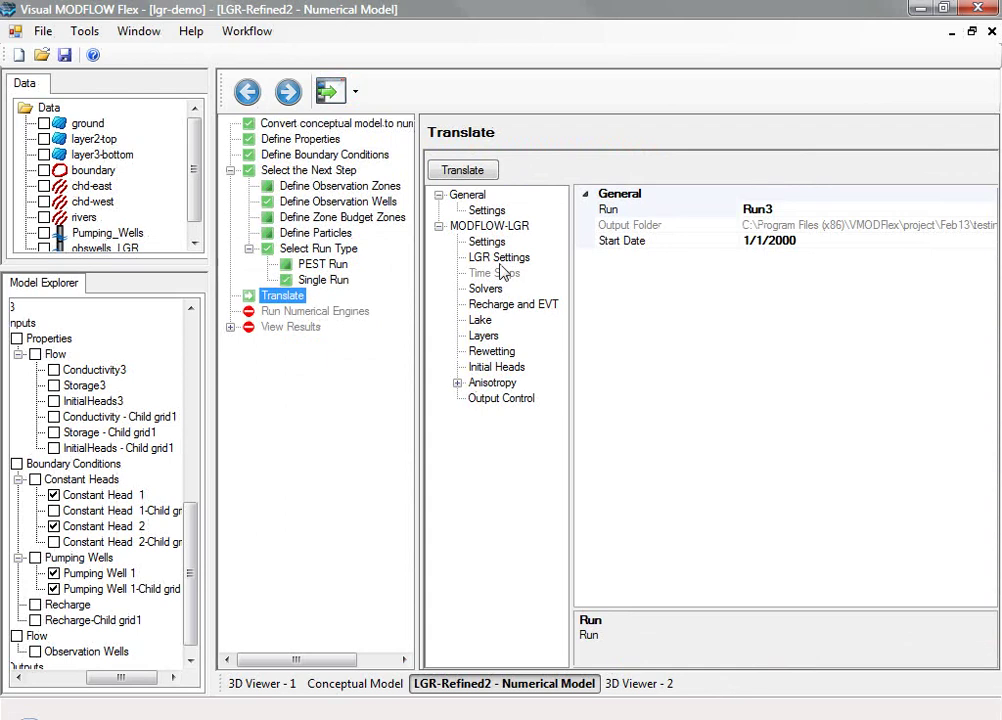
click(487, 289)
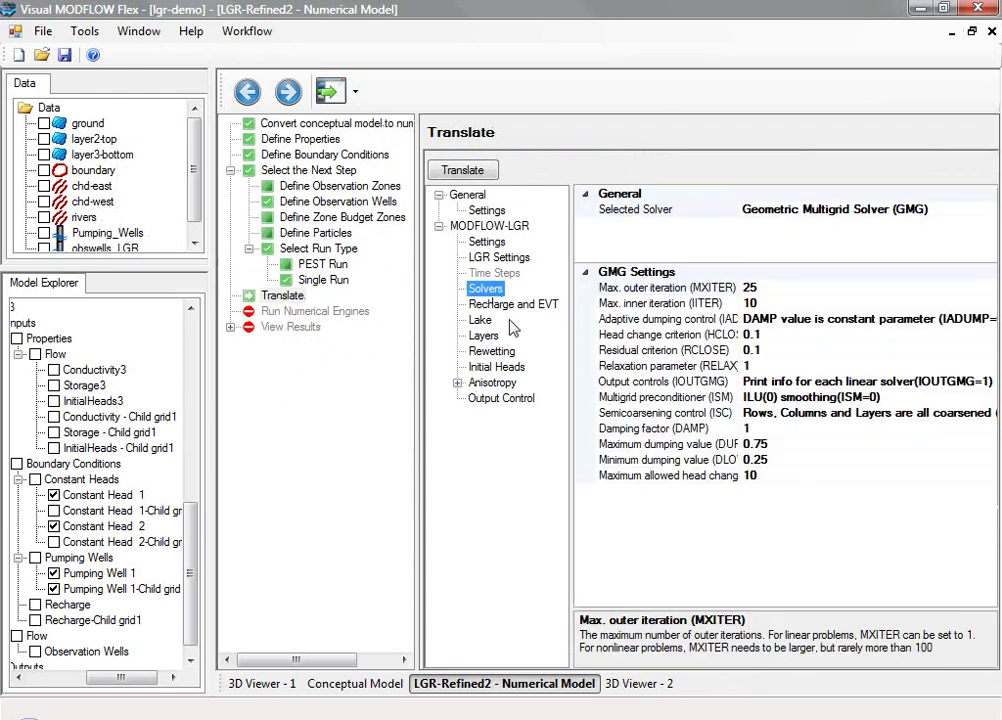
click(498, 257)
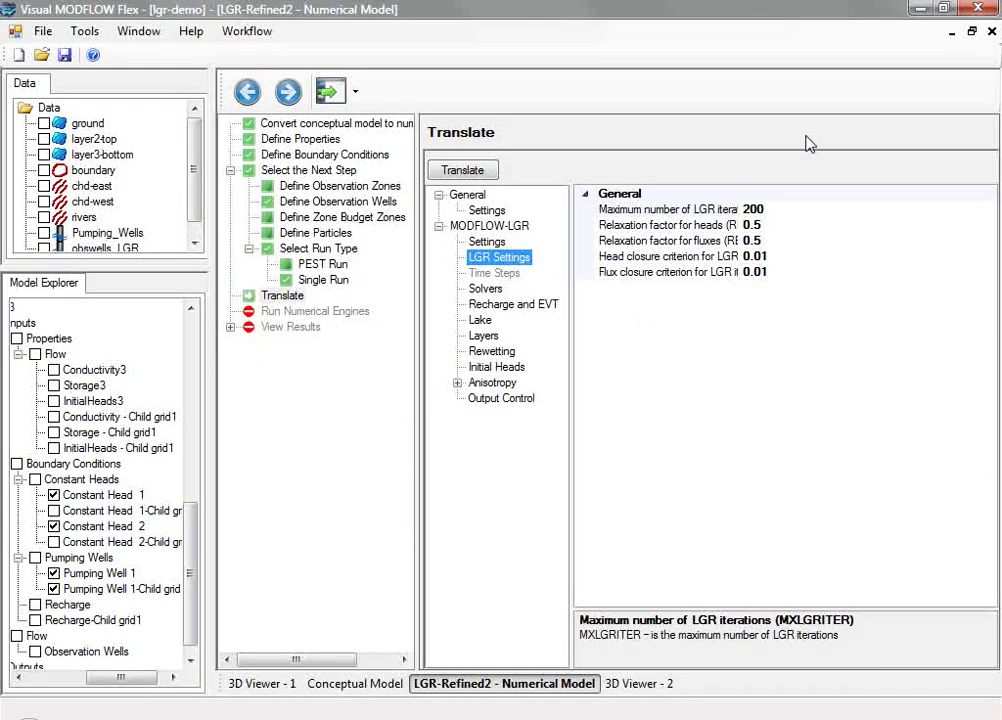
click(288, 91)
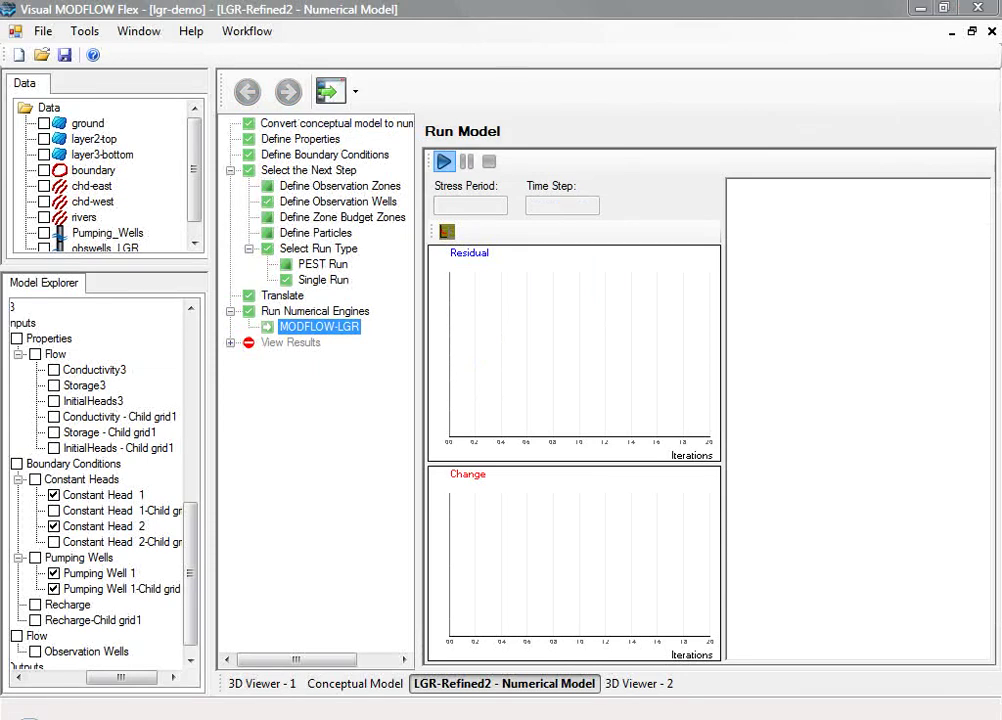
Step: Run MODFLOW-LGR to normal termination and advance to the results stage
click(443, 161)
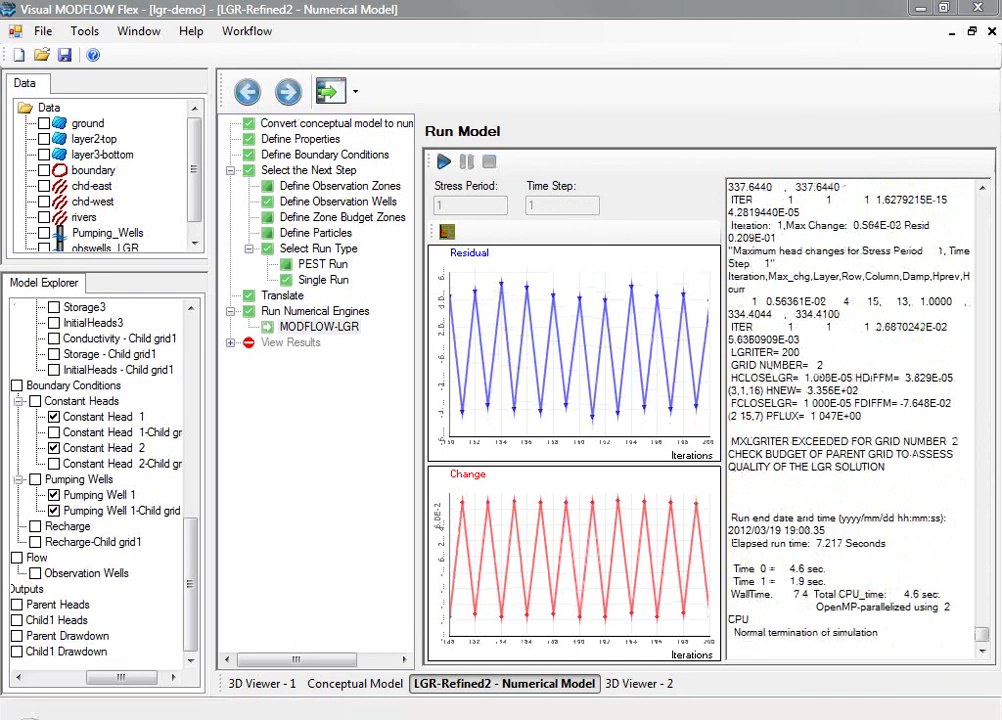
click(77, 679)
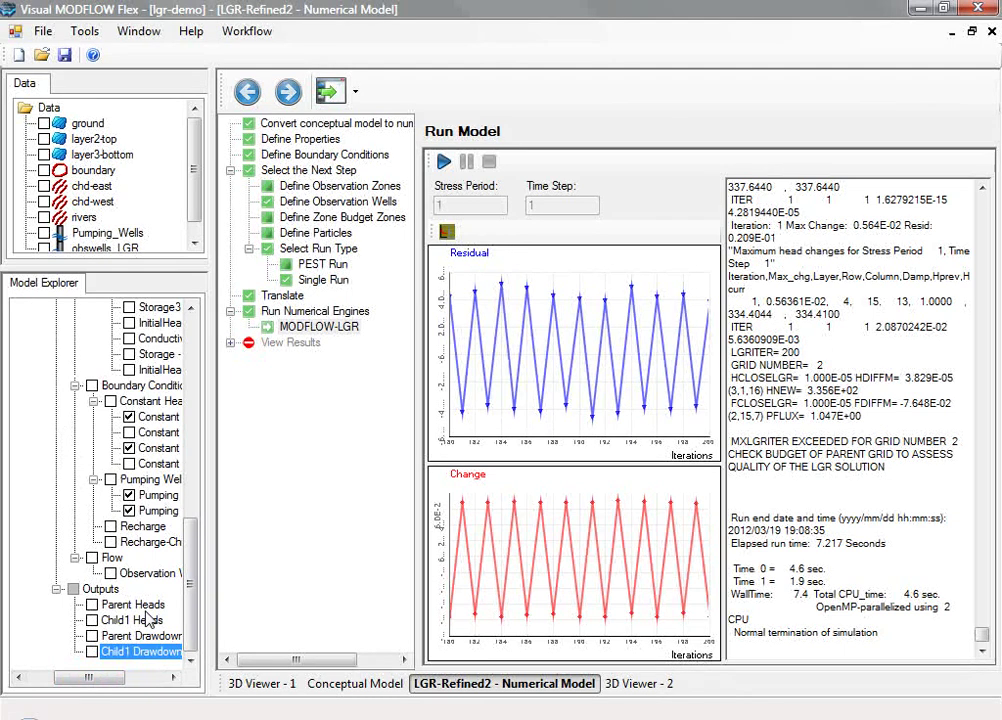
Step: Open the View Maps results page with the column cross-section hidden
click(330, 91)
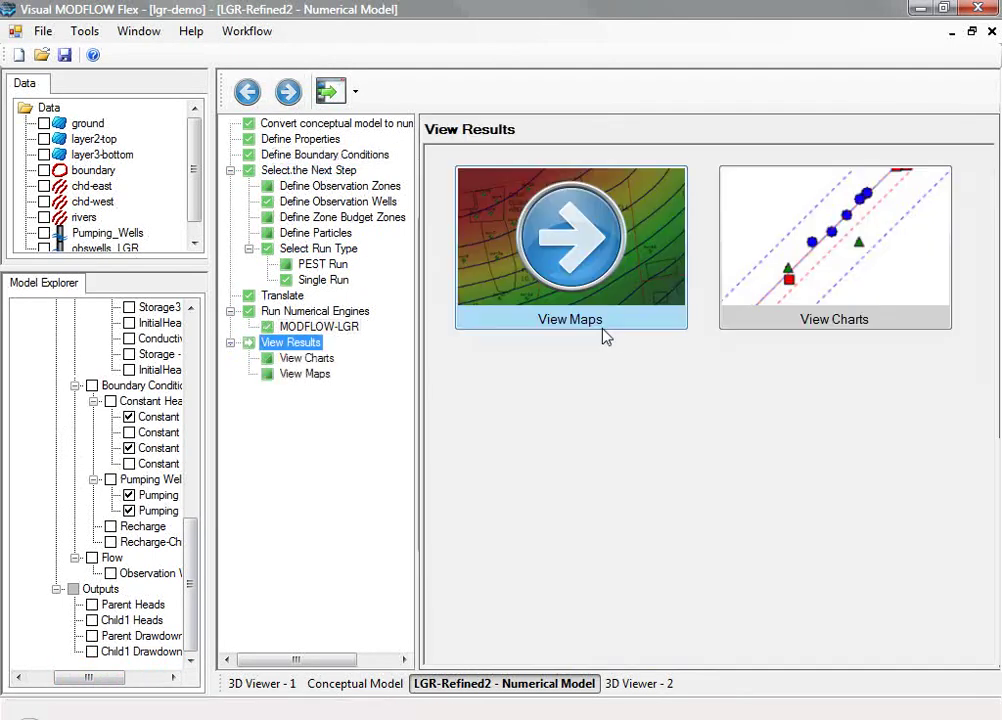
click(306, 374)
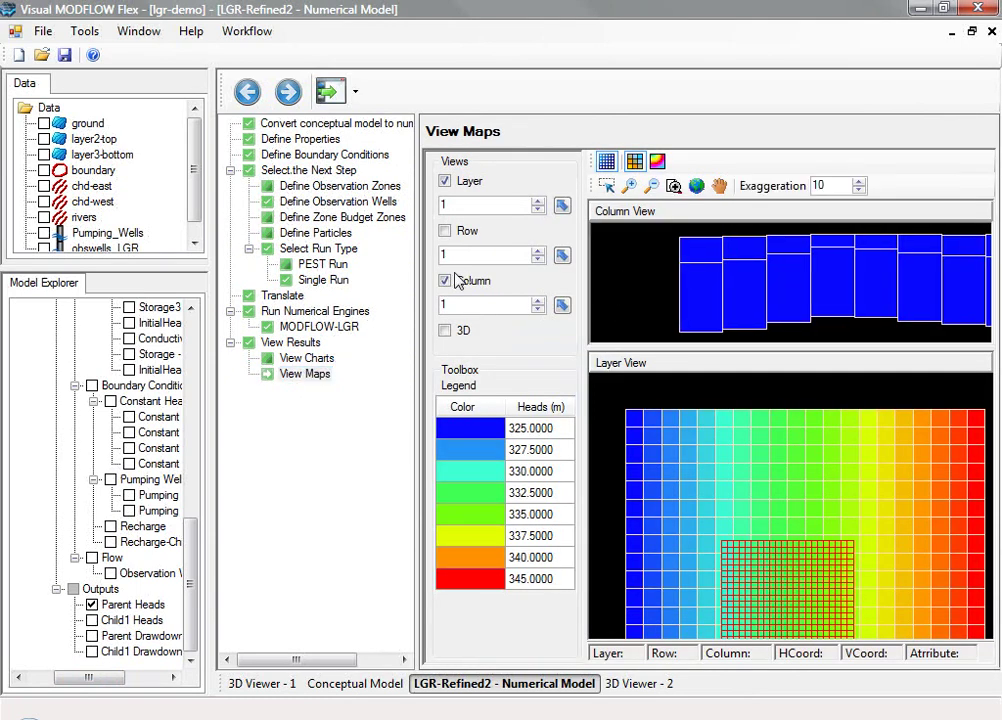
click(446, 281)
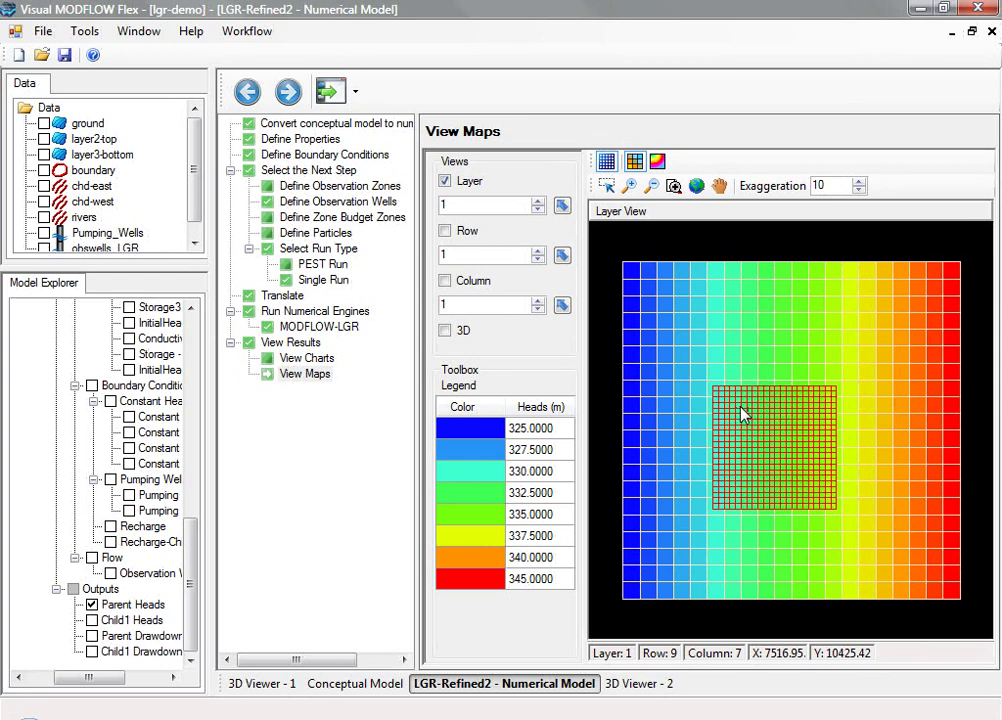
Step: Contour the parent heads map, then briefly show and hide the parent drawdown map
click(657, 161)
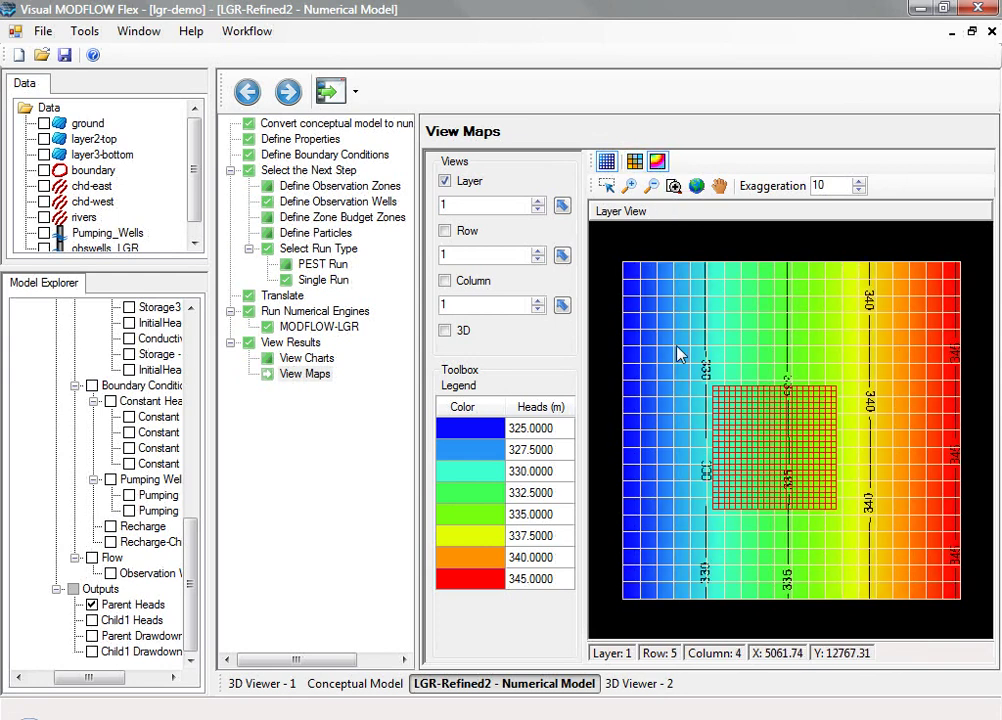
click(140, 651)
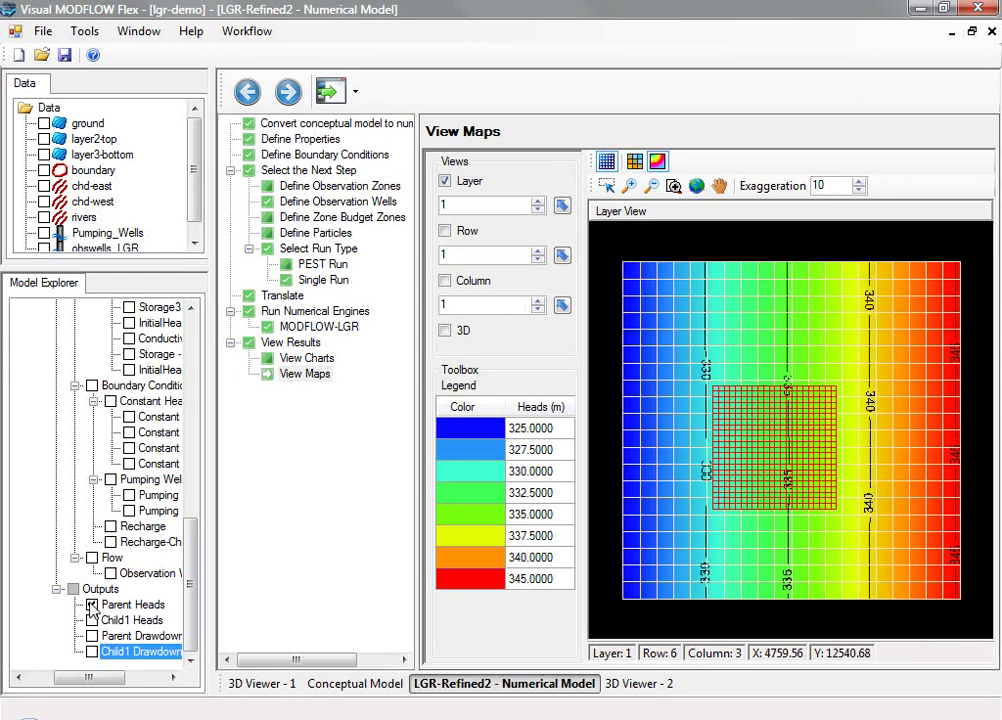
click(92, 604)
click(92, 635)
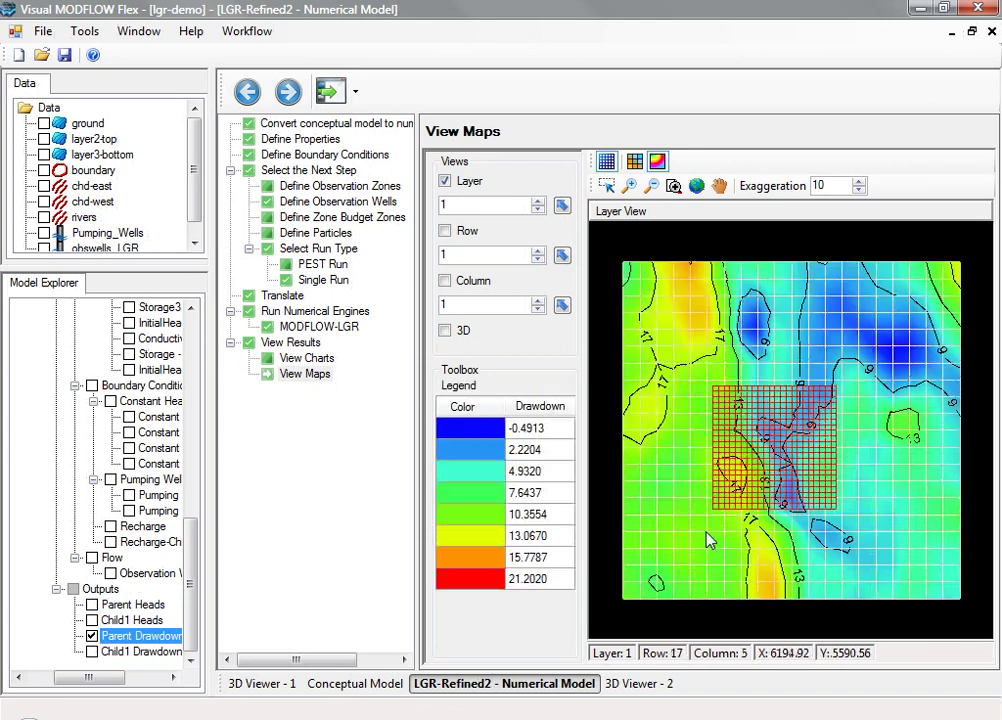
click(92, 635)
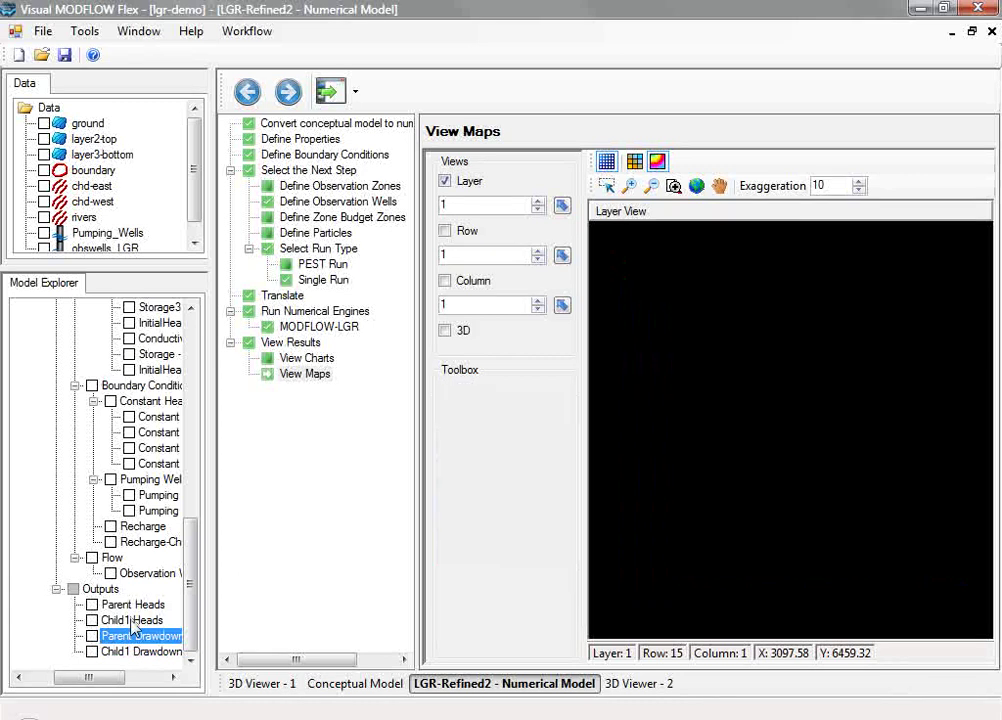
click(132, 621)
Step: Show the Child1 Heads in a 3D Viewer and open a Composite View of them
right_click(132, 625)
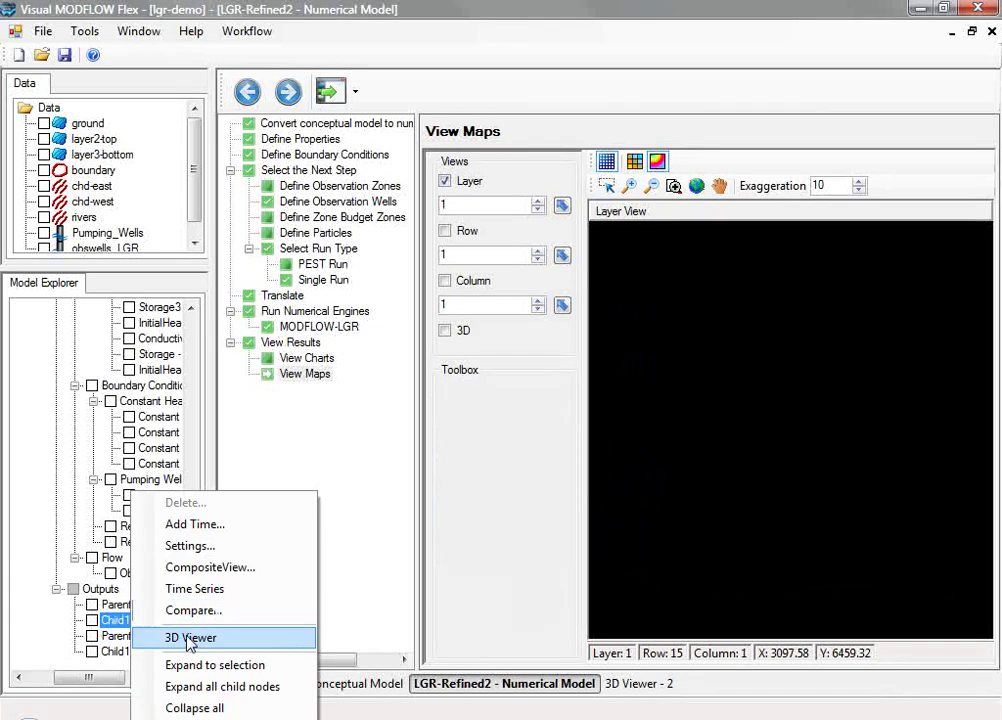
click(275, 640)
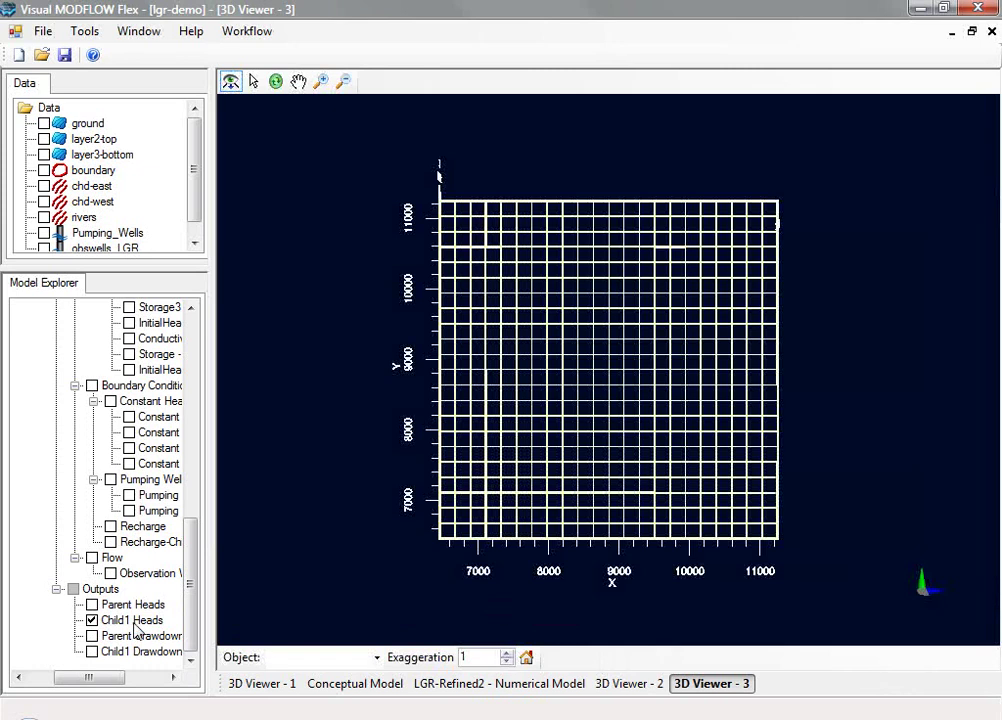
right_click(136, 630)
click(239, 567)
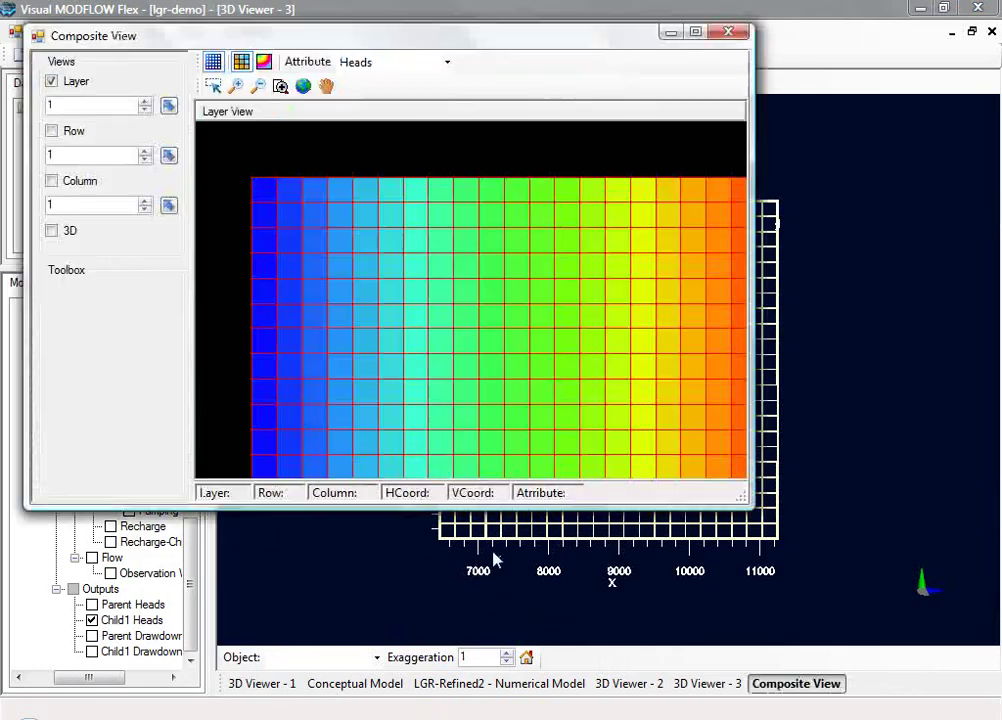
Step: Resize the Composite View, fit the child grid, show shaded heads with contours, then close it
drag(550, 28, 550, 52)
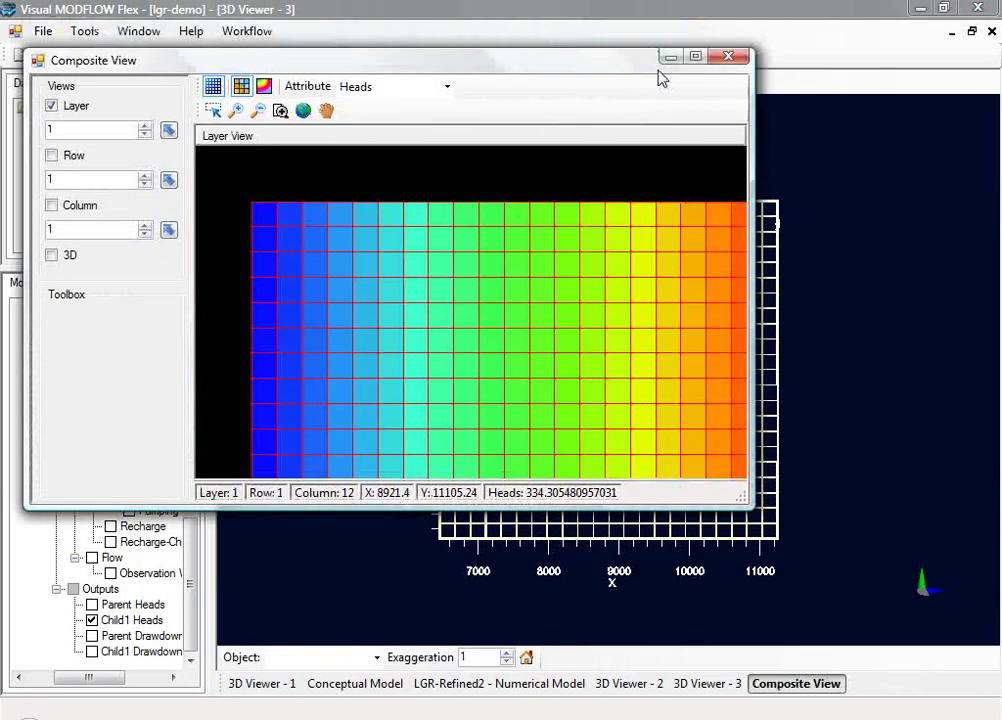
drag(735, 497, 920, 656)
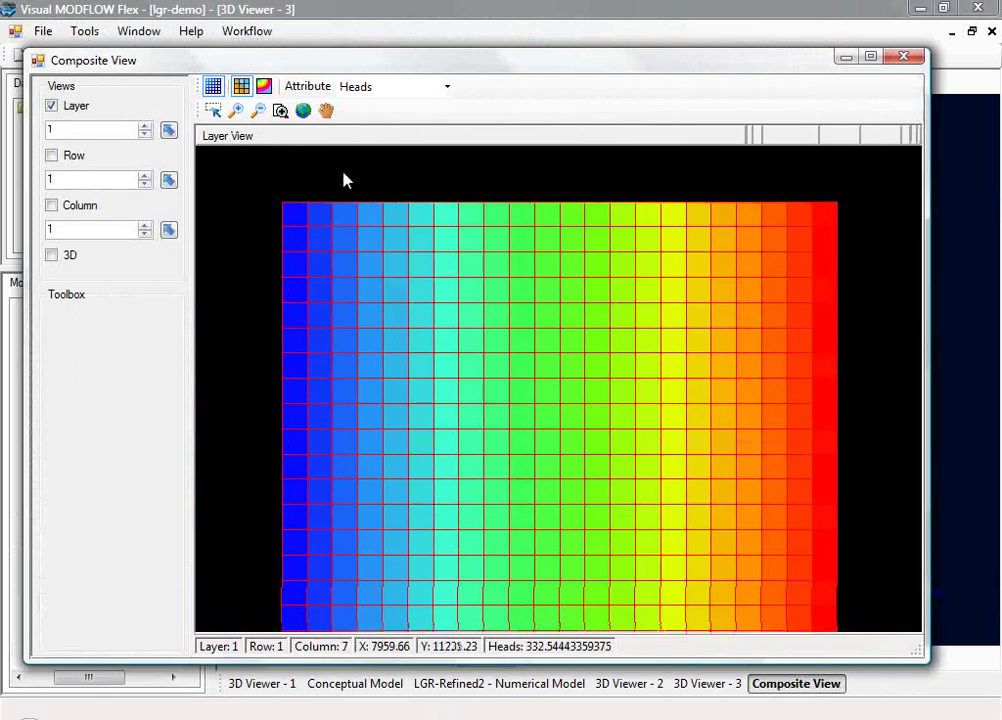
click(304, 111)
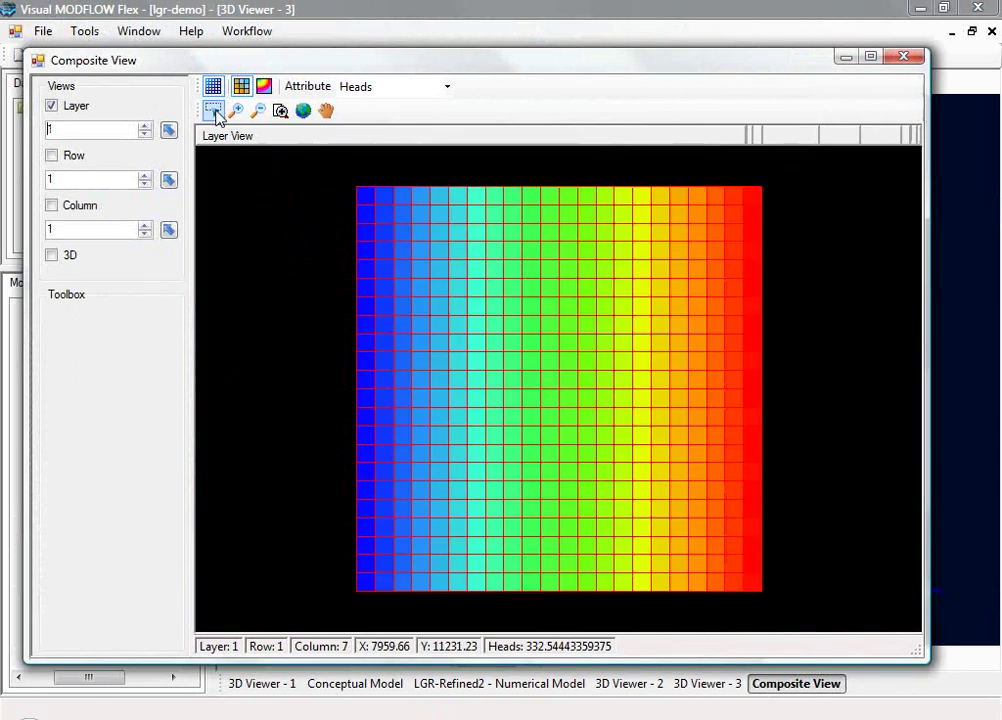
click(263, 86)
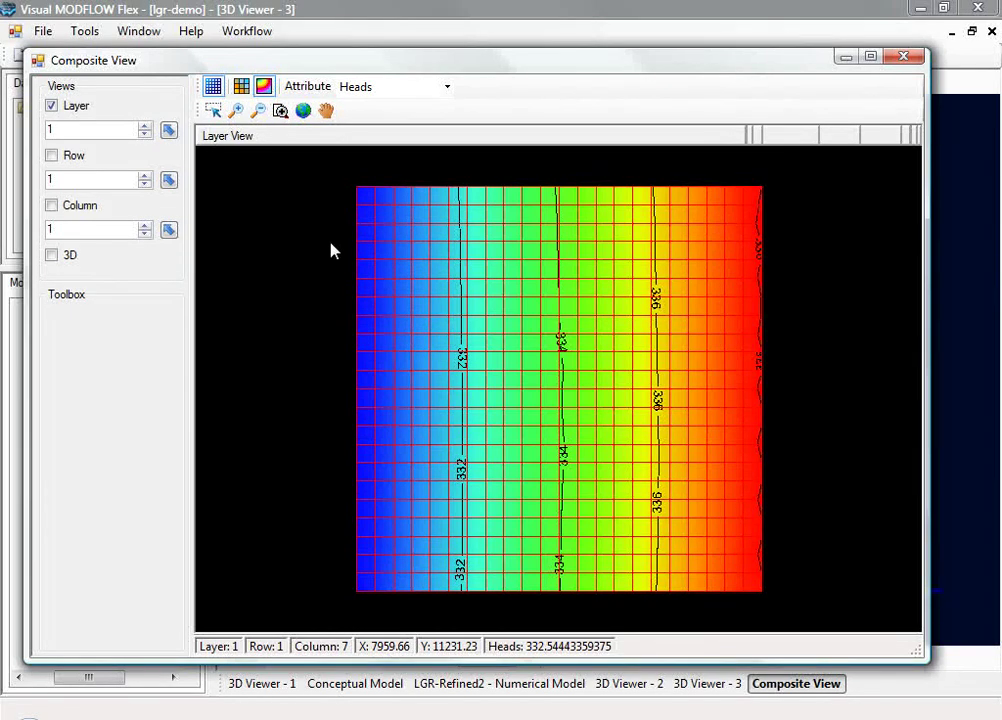
click(906, 60)
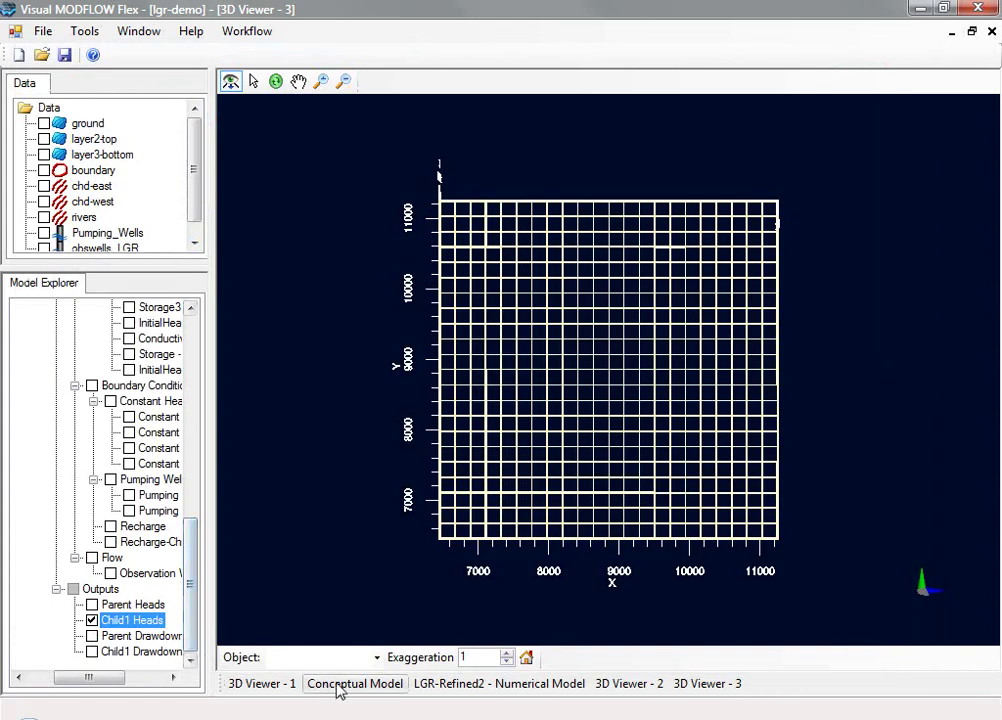
Step: Open the calculated-vs-observed heads chart with the workflow tree hidden and the options panel widened
click(455, 688)
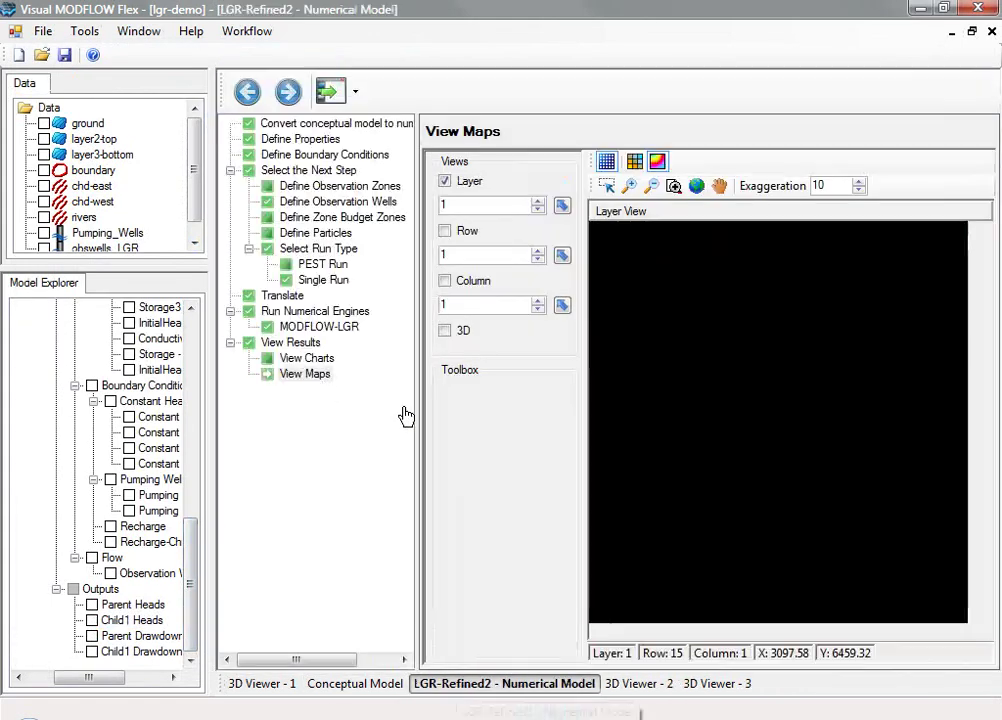
click(318, 358)
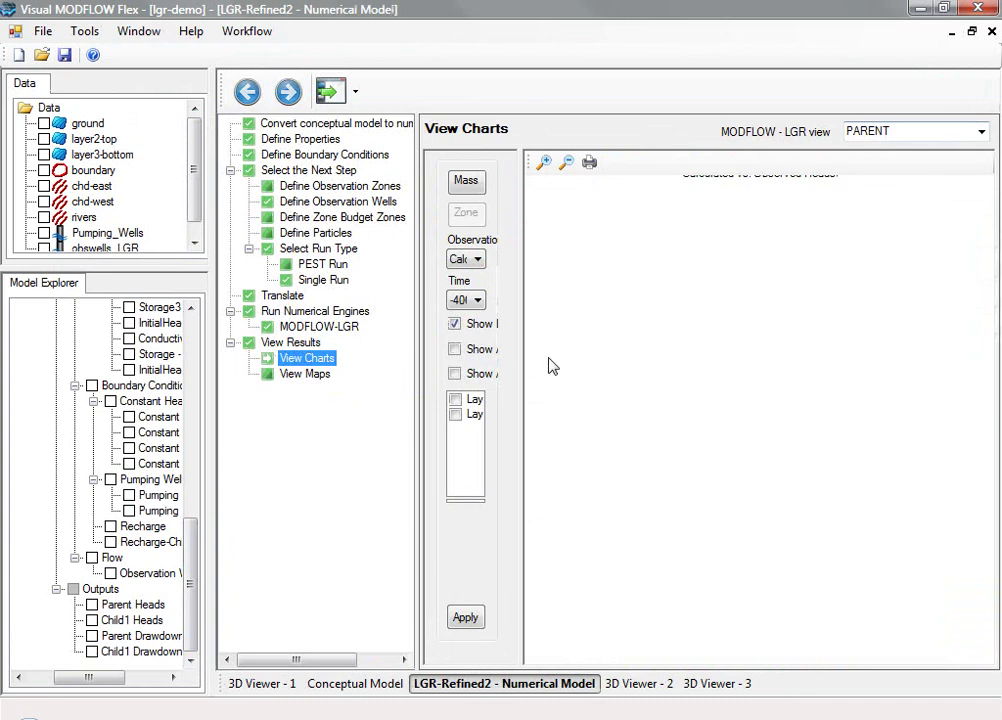
click(330, 92)
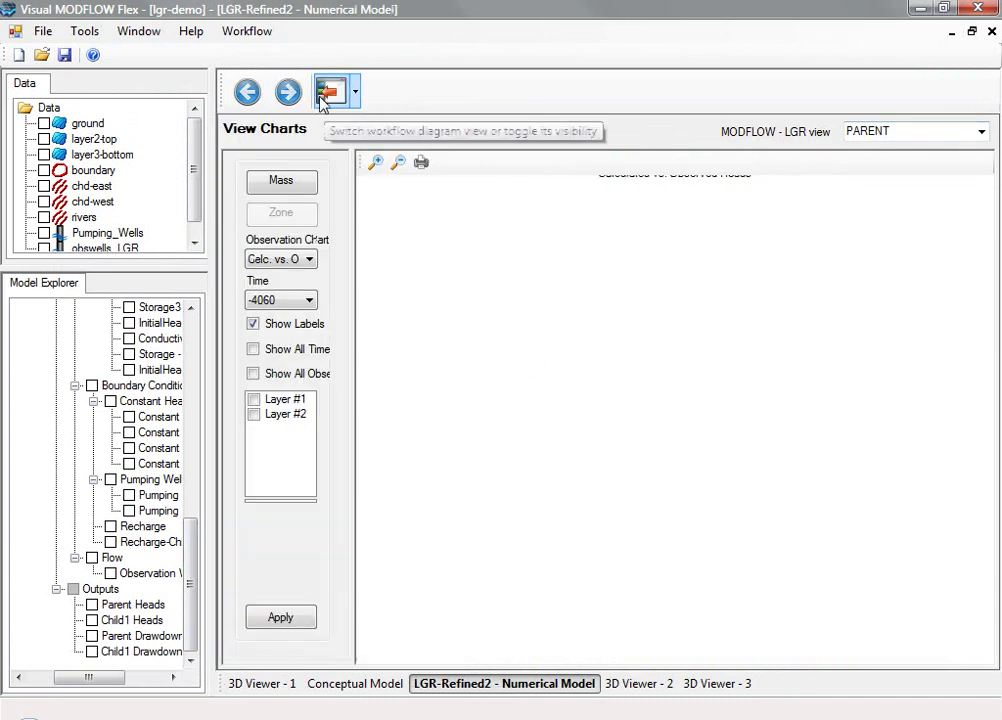
drag(354, 218, 401, 232)
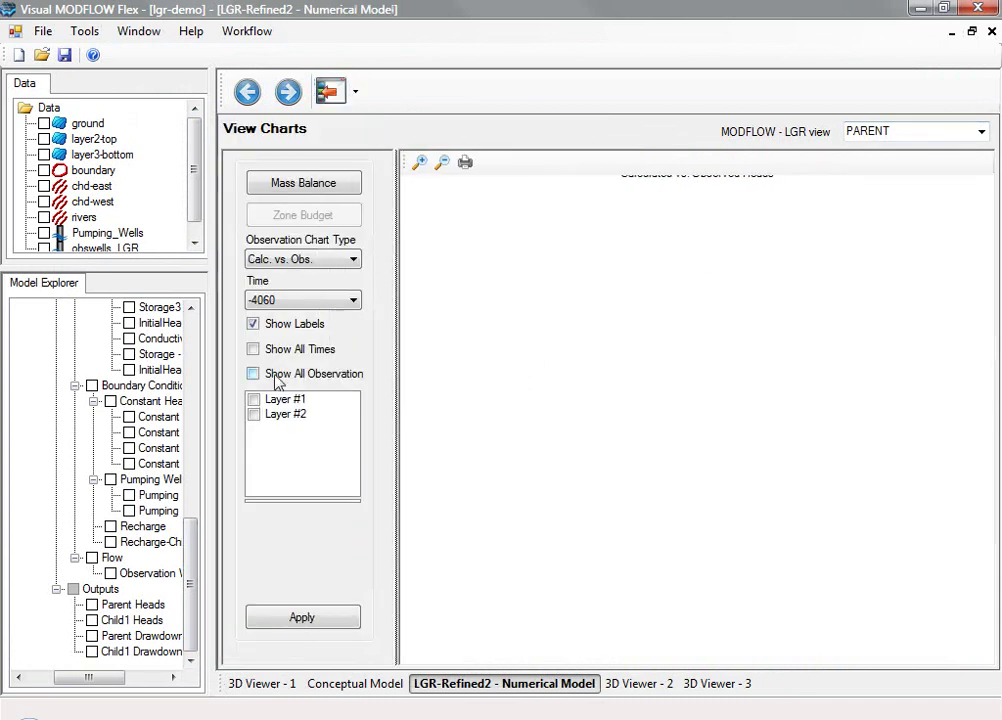
Step: Plot the CHILD1 grid's Layer #1 observations for all times and all observation points
click(253, 349)
click(253, 373)
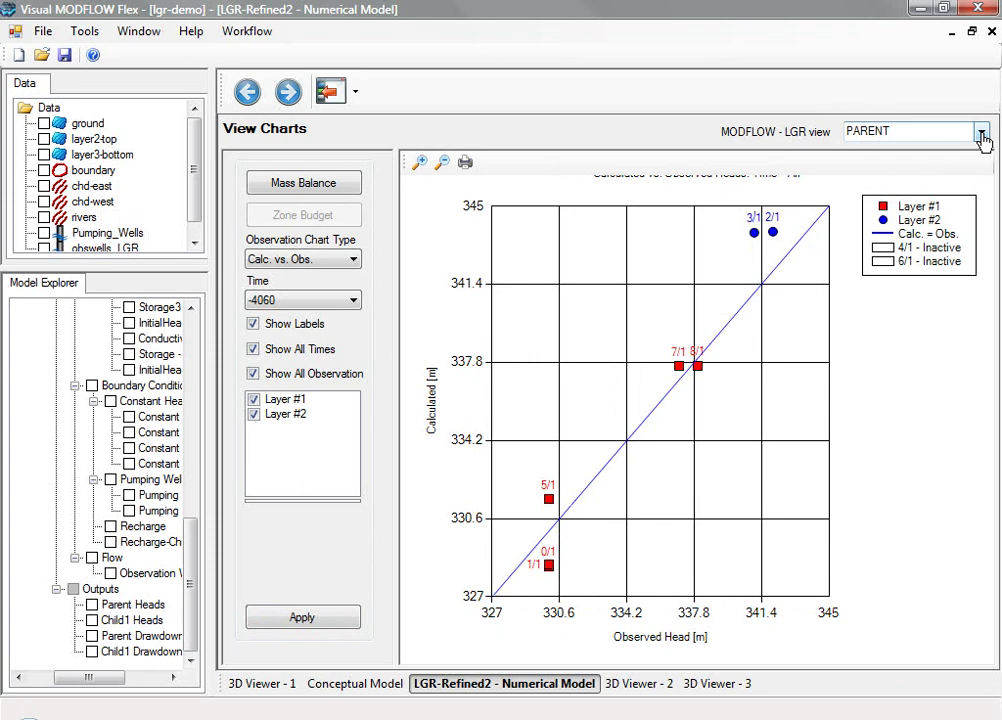
click(982, 135)
click(970, 157)
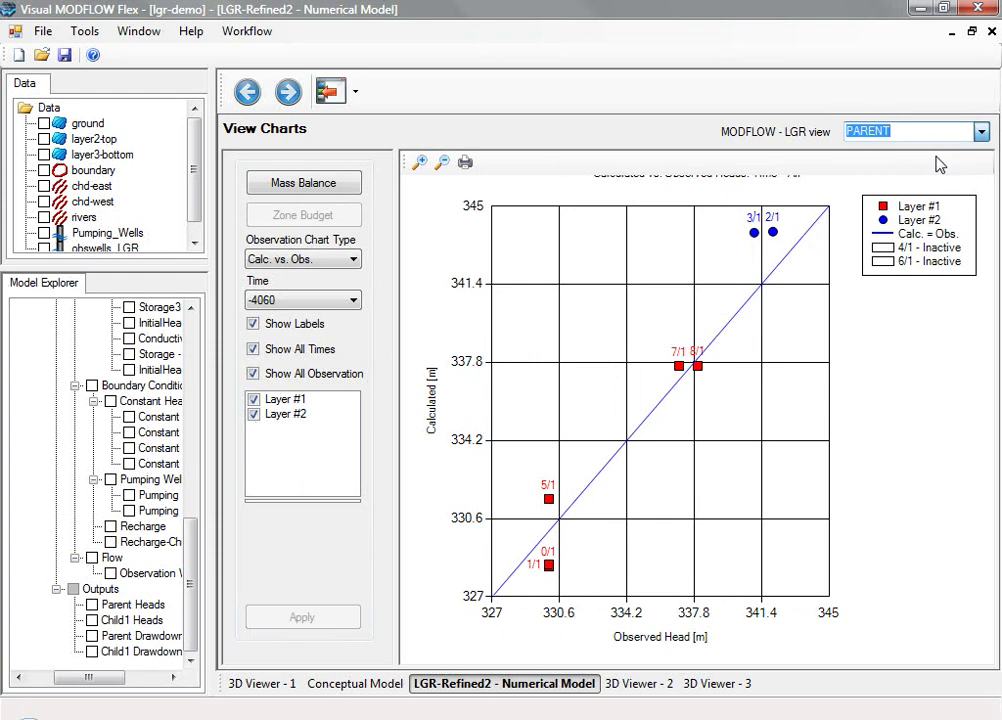
click(254, 400)
click(306, 616)
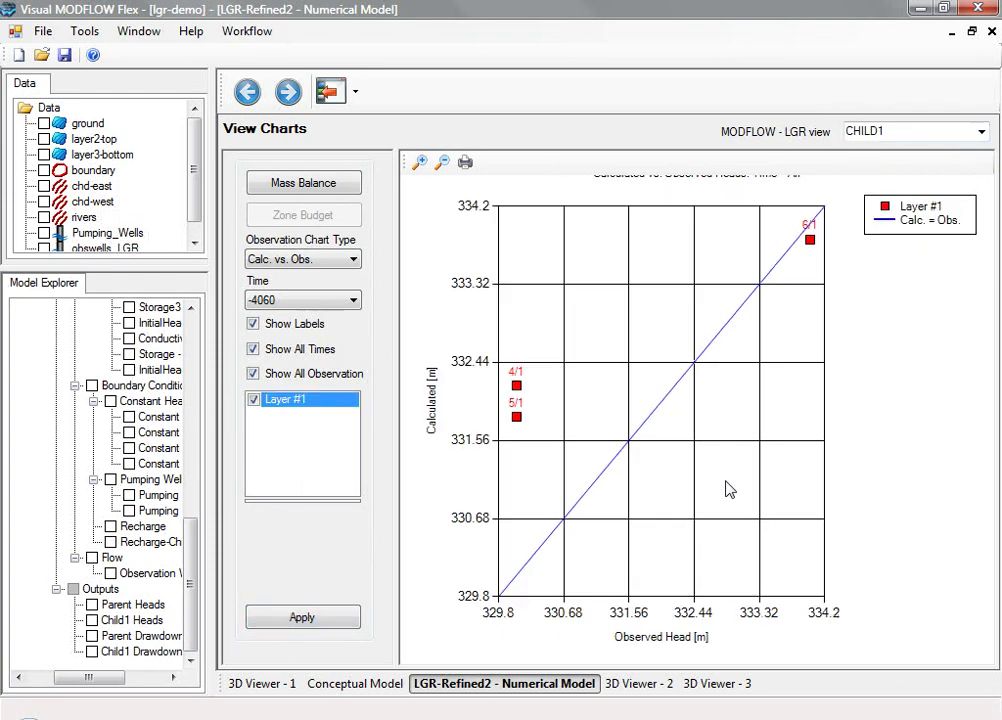